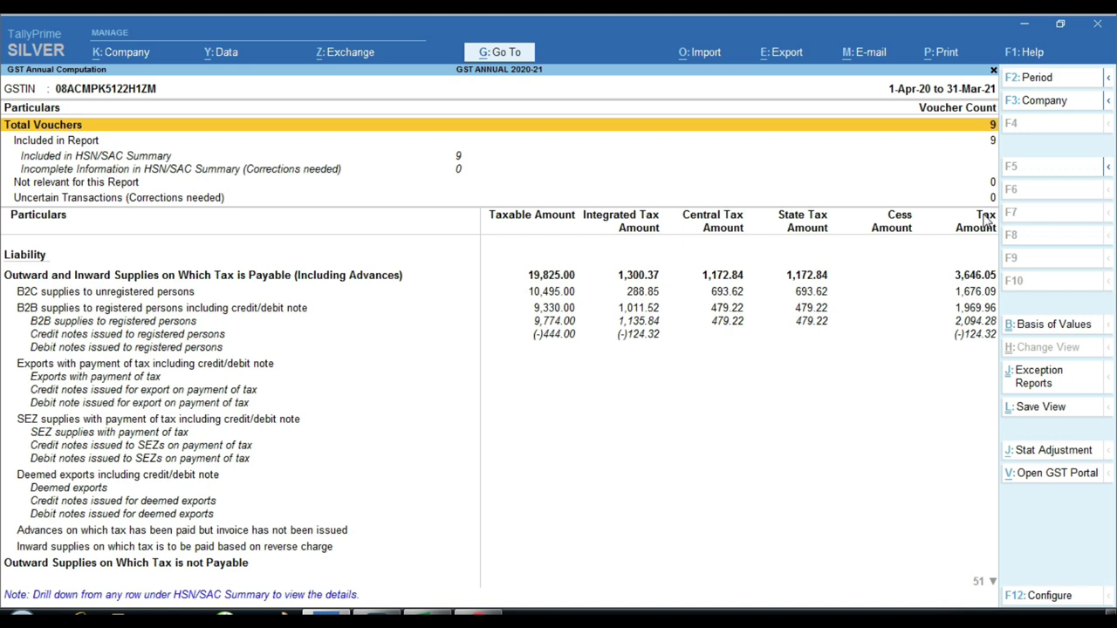
key(ctrl)
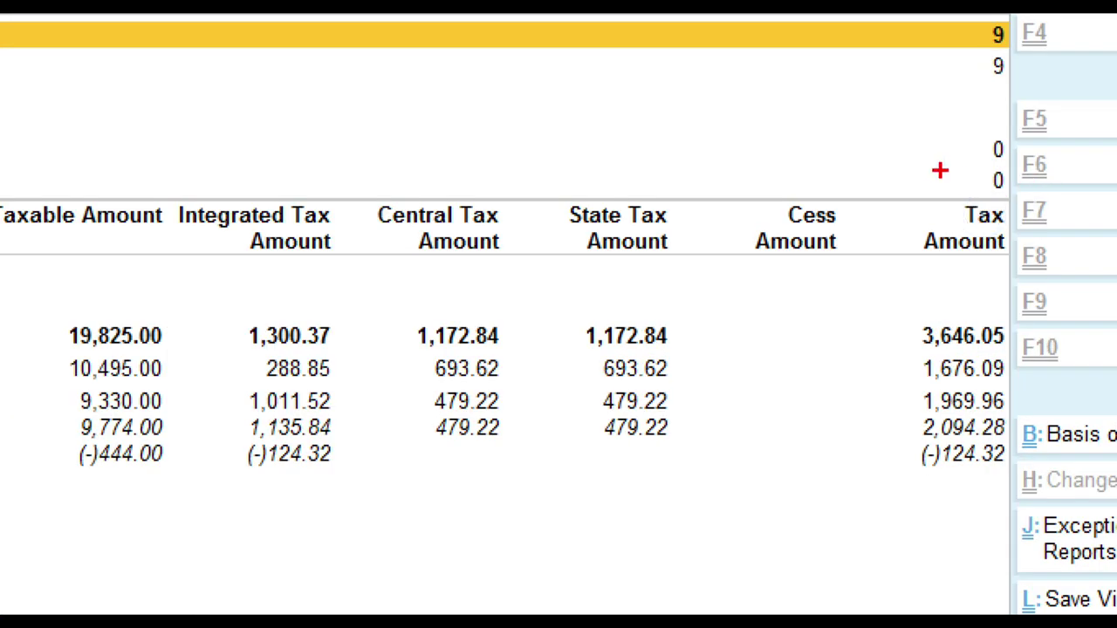
mouse_move(930, 154)
mouse_down()
mouse_move(996, 192)
mouse_move(1042, 193)
mouse_up()
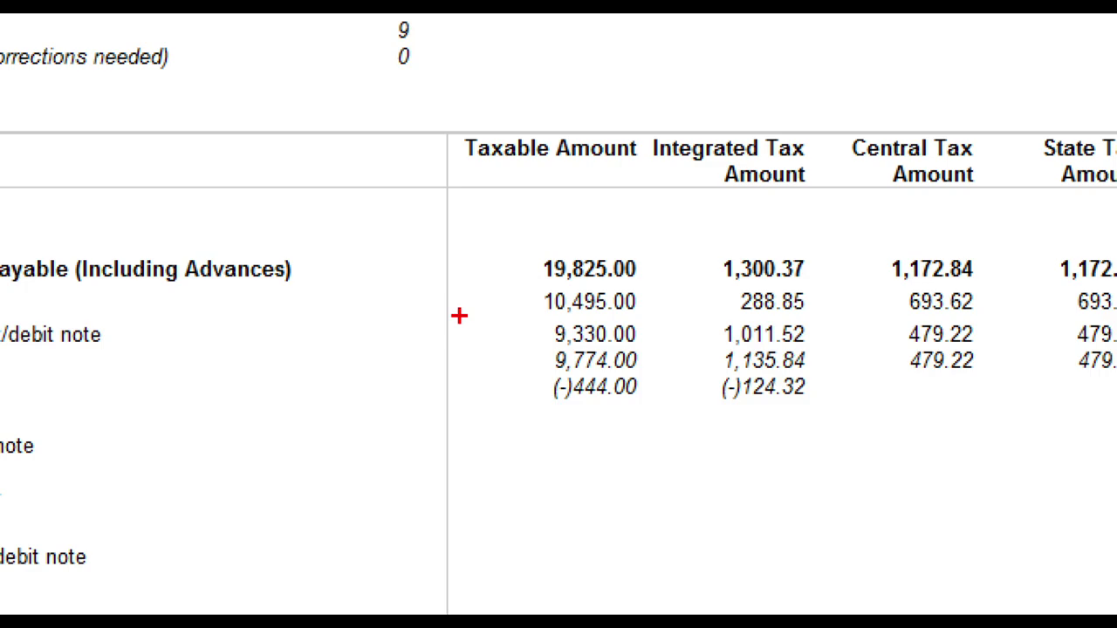
key(ctrl)
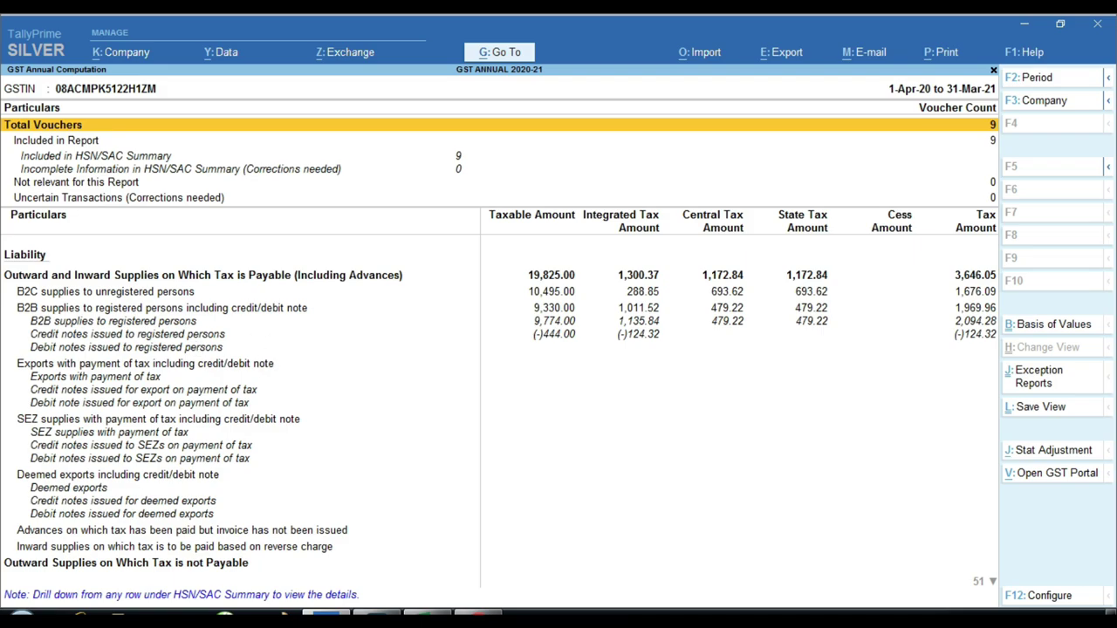
Switch to the Excel workbook and inspect the AS PER GST 1 and AS PER 3B tables, including the 3B total taxable sale value
key(alt+Tab)
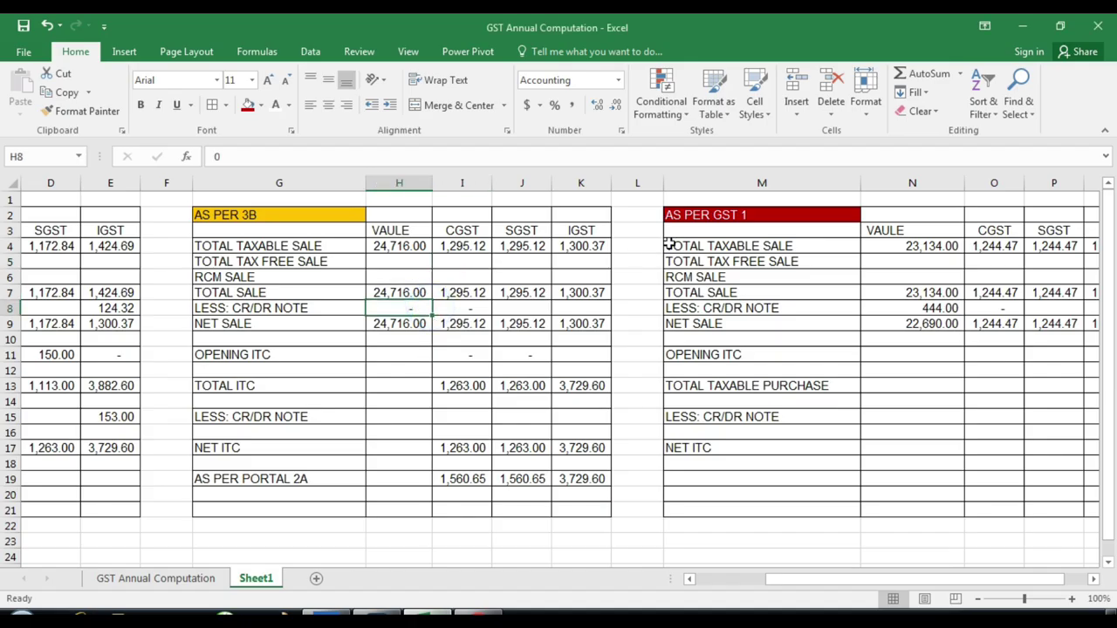
click(689, 220)
click(286, 216)
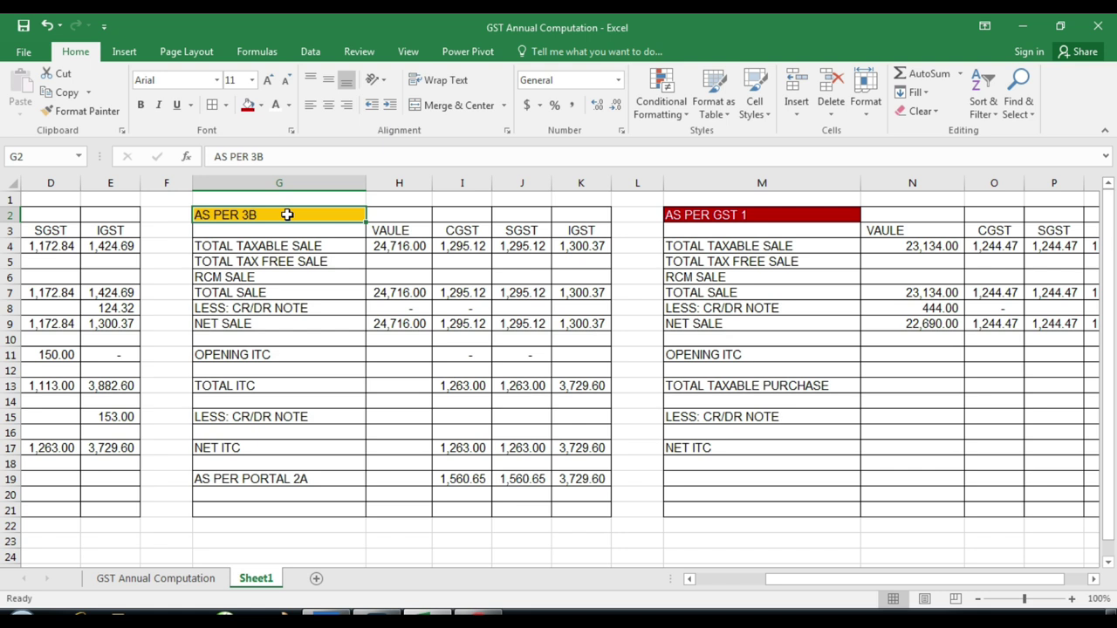
click(389, 253)
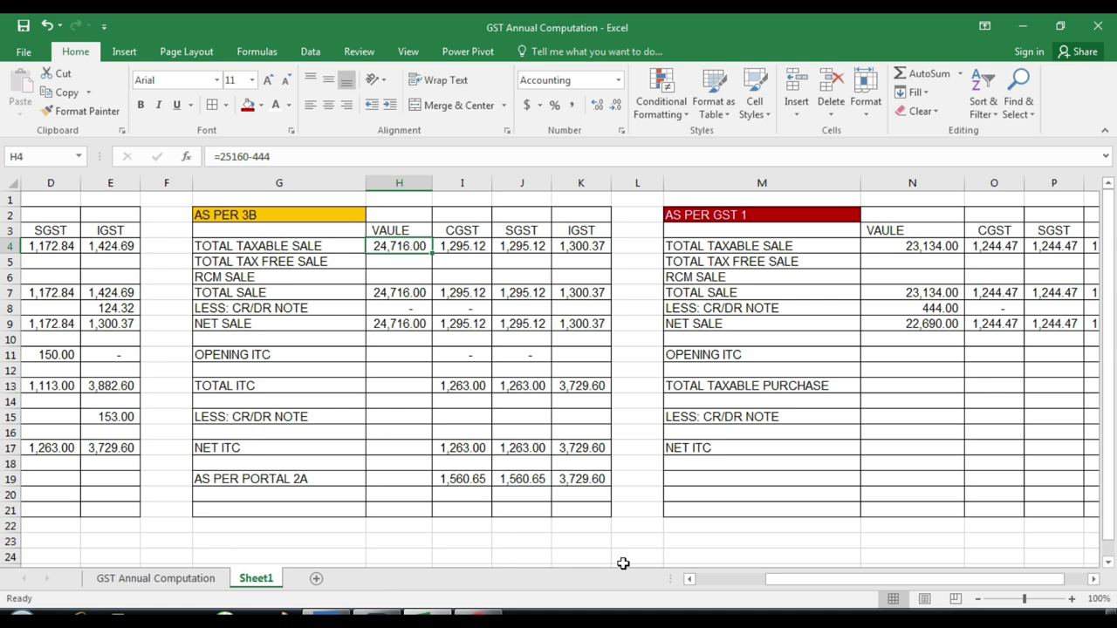
Open the GST Annual Computation sheet and review the taxable supply amounts in the Liability section
click(174, 579)
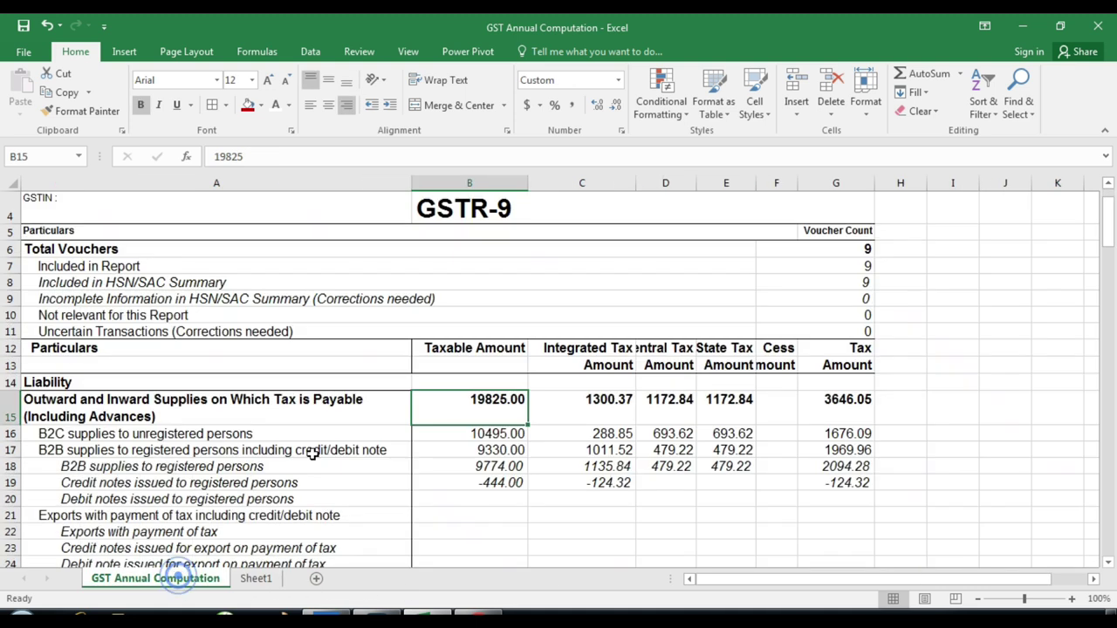
click(361, 330)
scroll(399, 301, up, 1)
scroll(399, 322, down, 4)
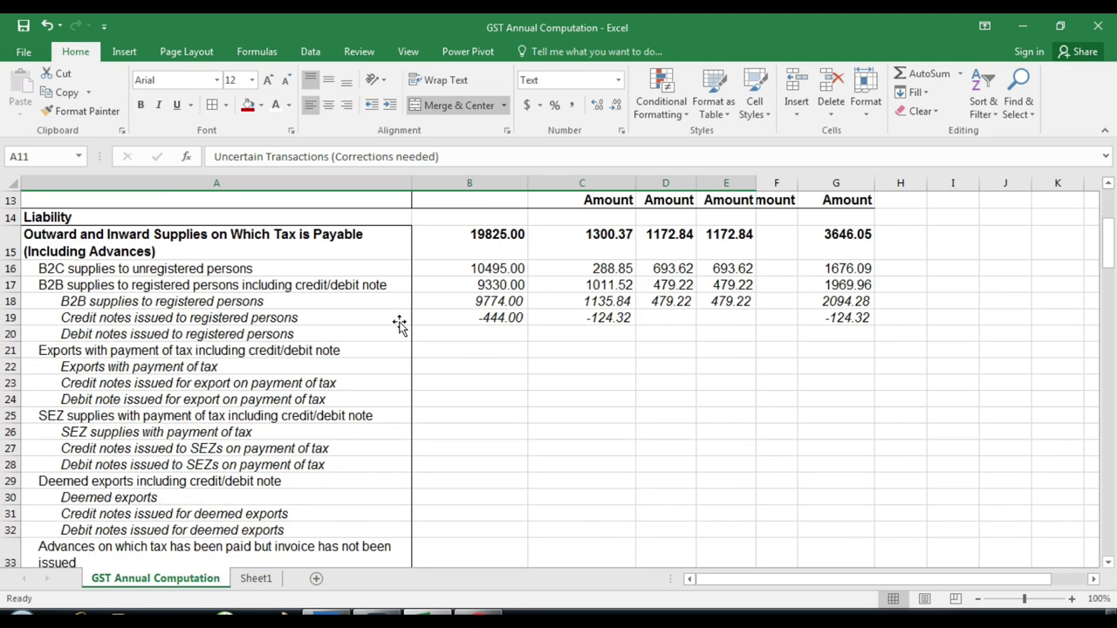
click(83, 234)
drag(43, 207, 878, 444)
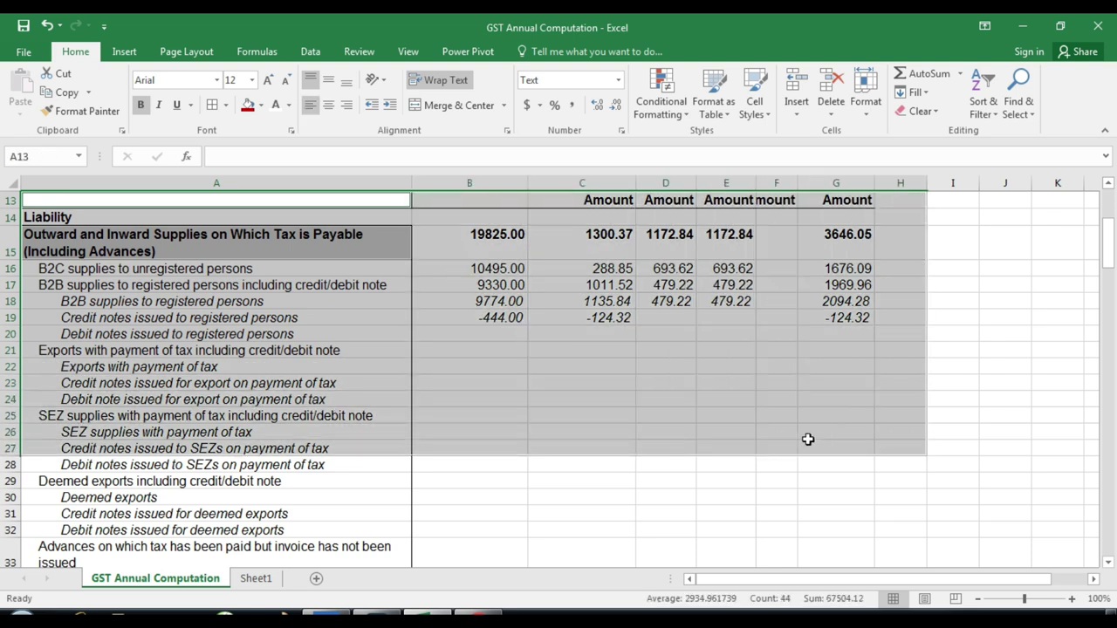
click(618, 387)
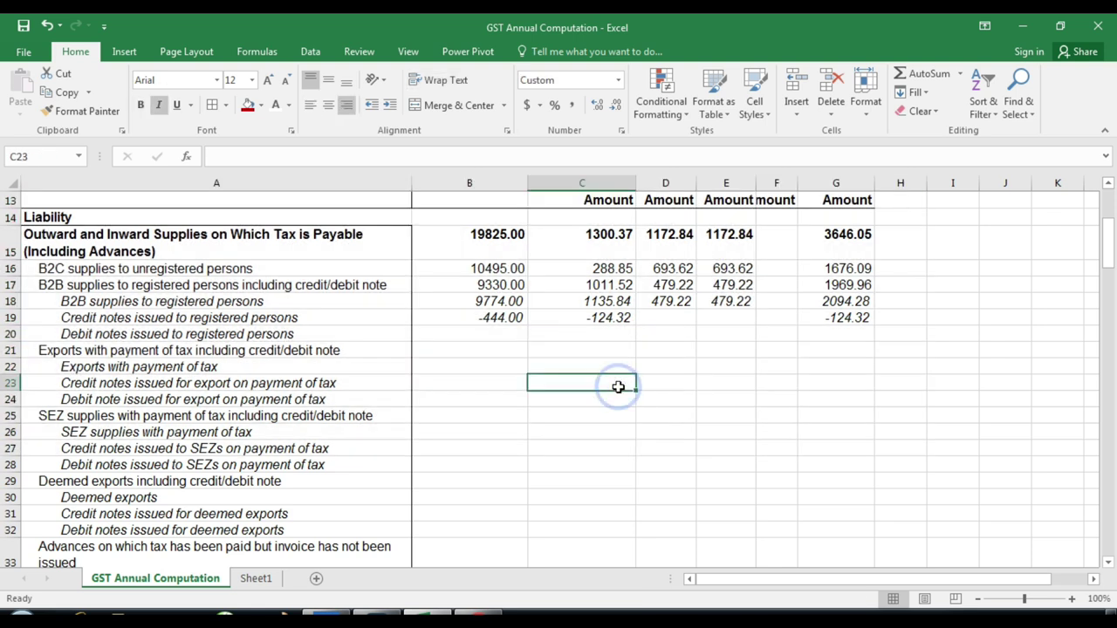
click(502, 270)
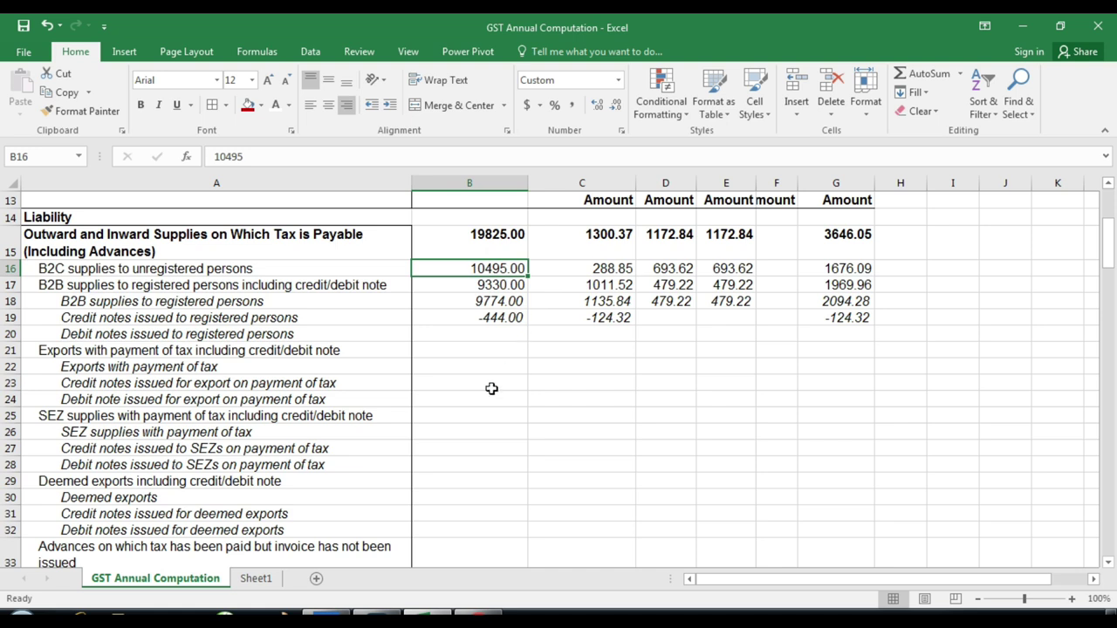
Review the remaining Liability rows on the GST Annual Computation sheet, from exports and SEZ supplies through Total Liability
scroll(489, 393, down, 1)
click(476, 339)
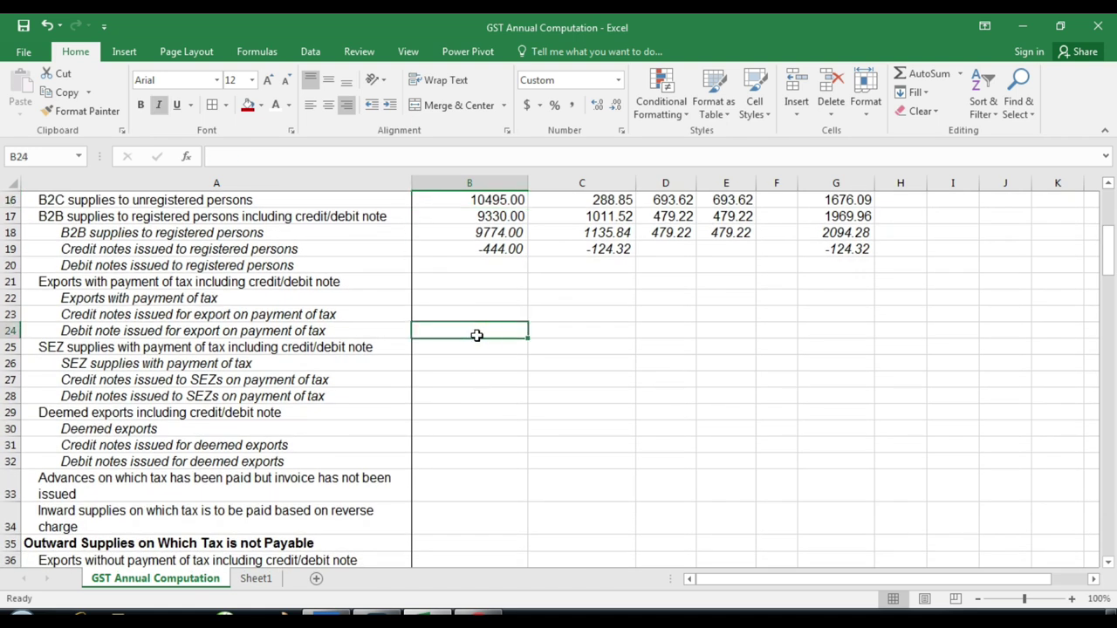
scroll(467, 340, down, 2)
scroll(393, 348, down, 1)
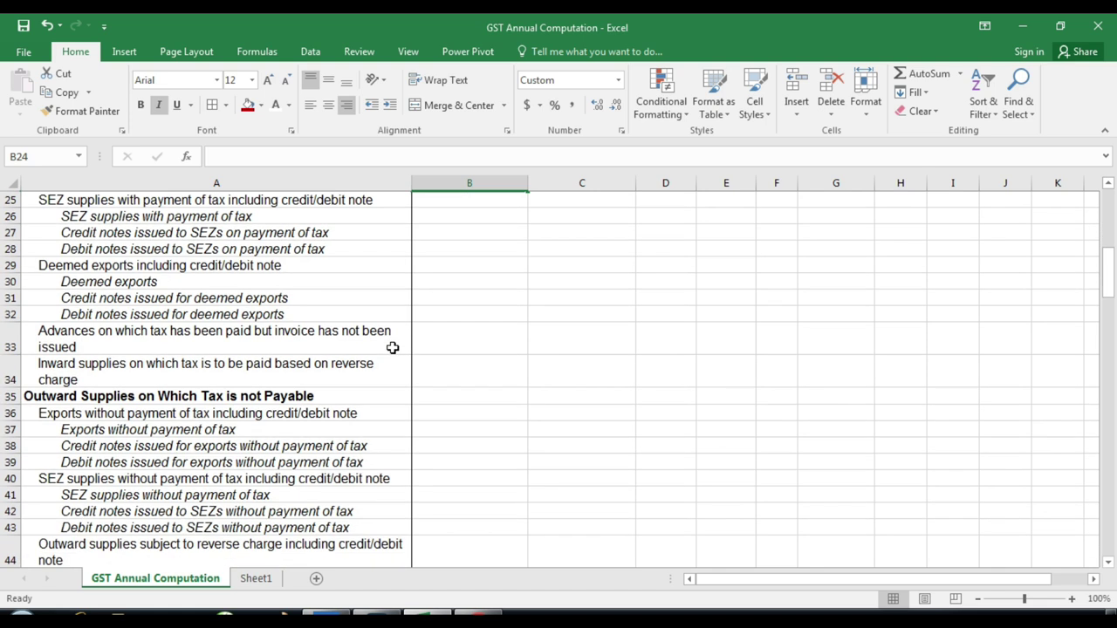
click(476, 379)
scroll(409, 376, up, 8)
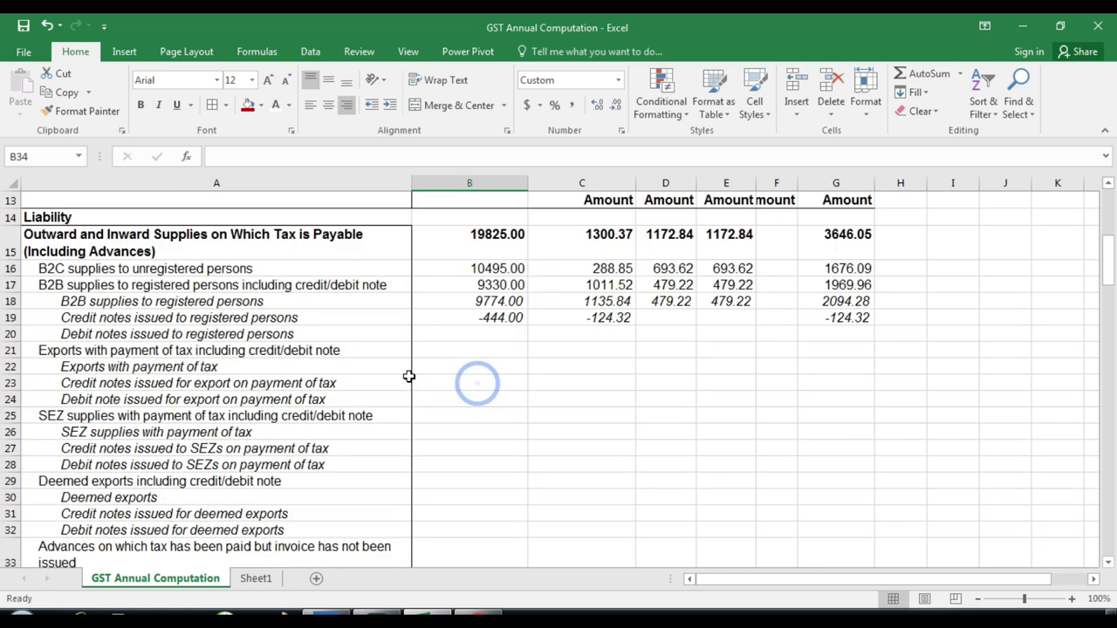
scroll(405, 414, down, 6)
scroll(405, 414, down, 12)
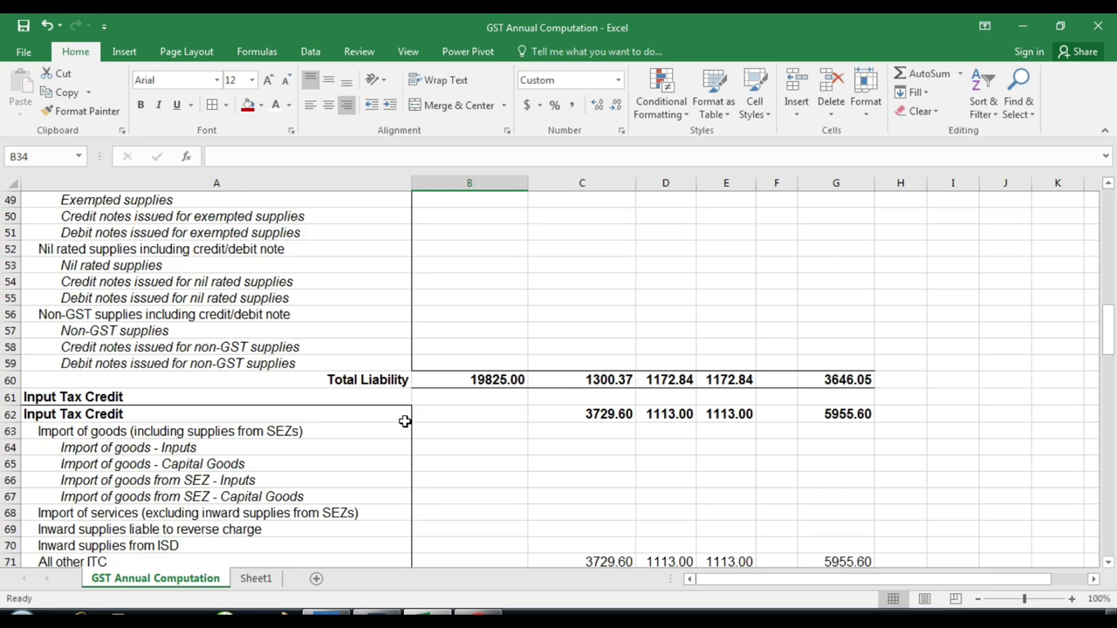
Examine the Input Tax Credit section, including All other ITC and the ITC reversal rows
click(116, 301)
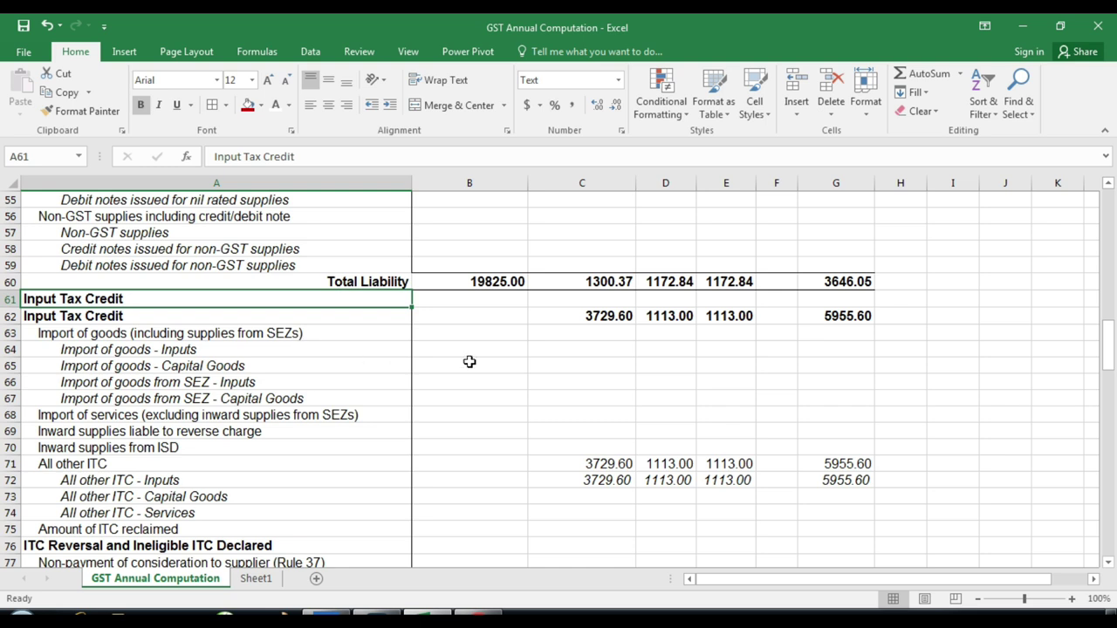
scroll(553, 401, down, 2)
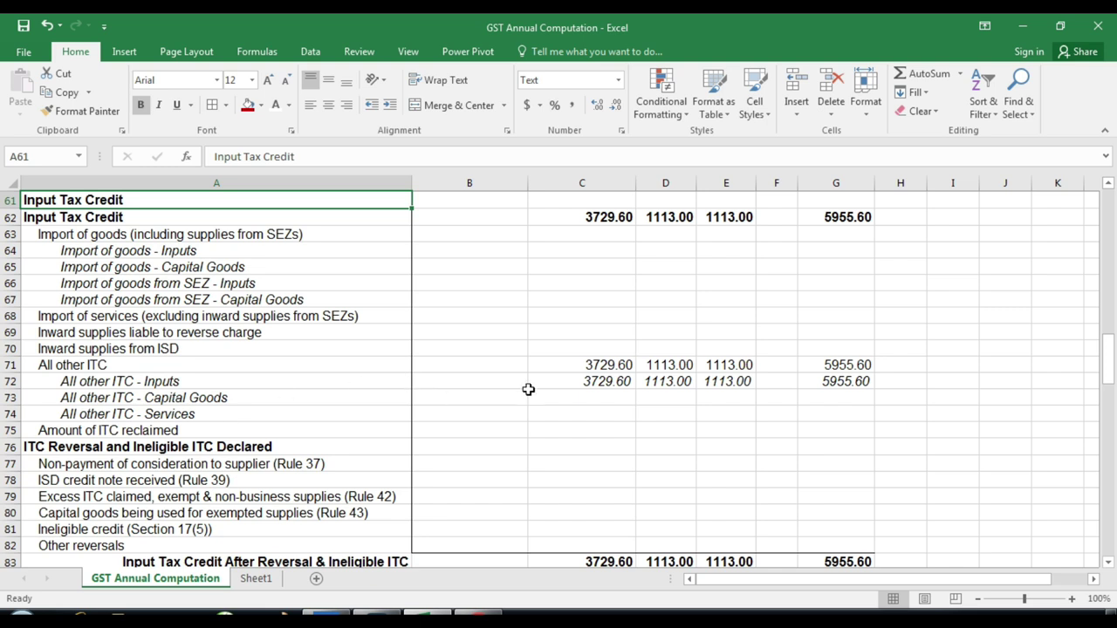
click(572, 366)
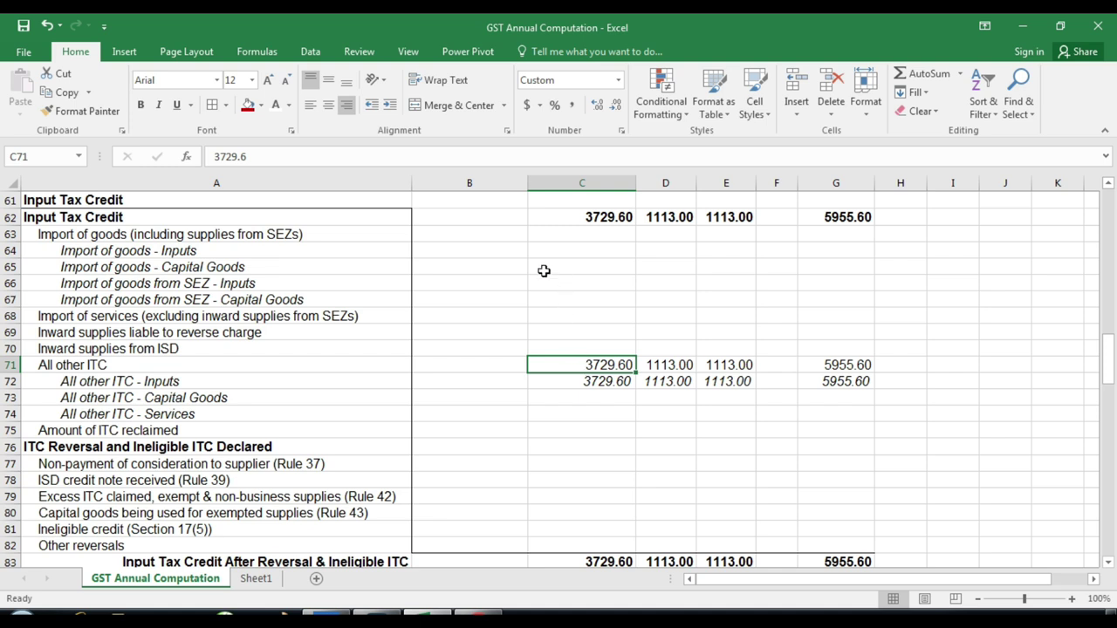
click(517, 286)
scroll(466, 425, down, 2)
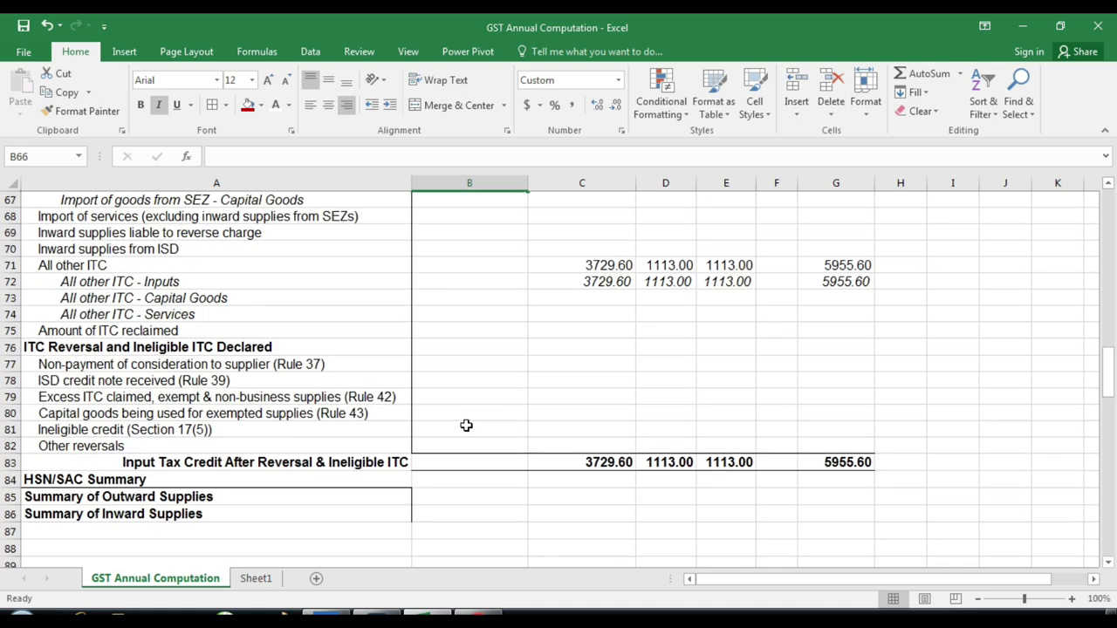
Return to Sheet1 and go to the TOTAL TAXABLE PURCHASE row of the AS PER BOOKS table
click(265, 583)
click(401, 390)
key(Left)
key(Home)
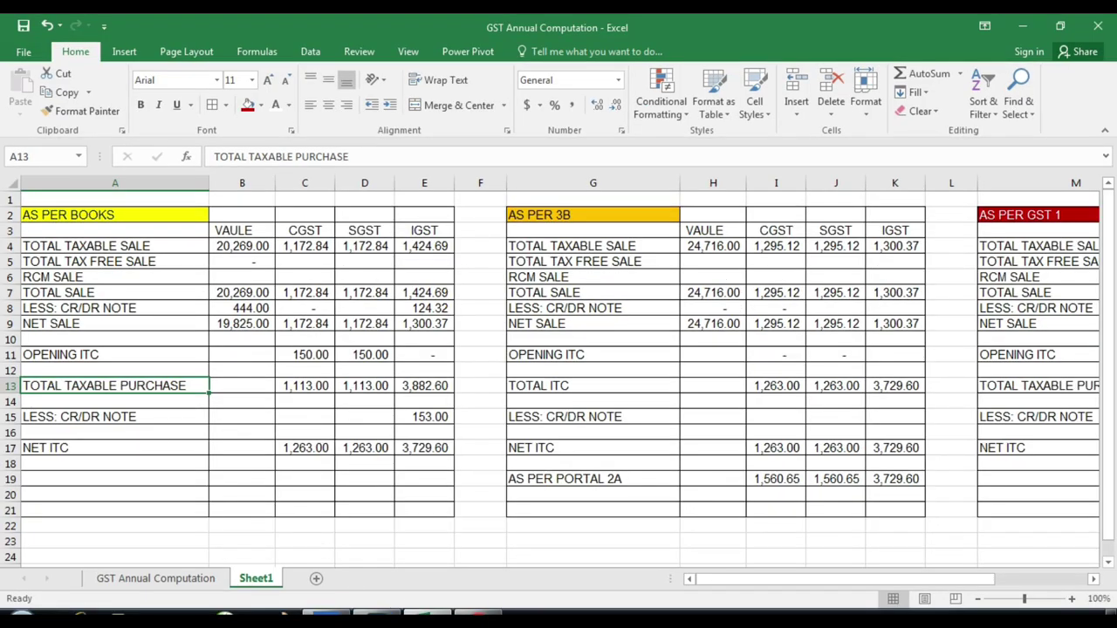
Check the TallyPrime report and the GST portal, and return to the AS PER 3B heading in Excel
key(alt+Tab)
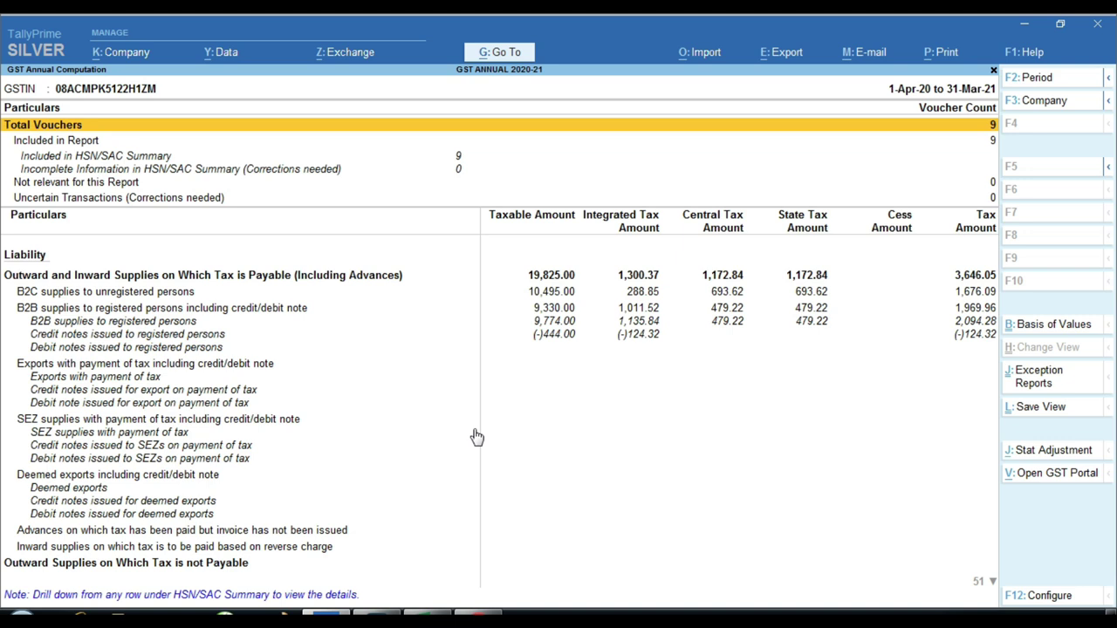
click(485, 611)
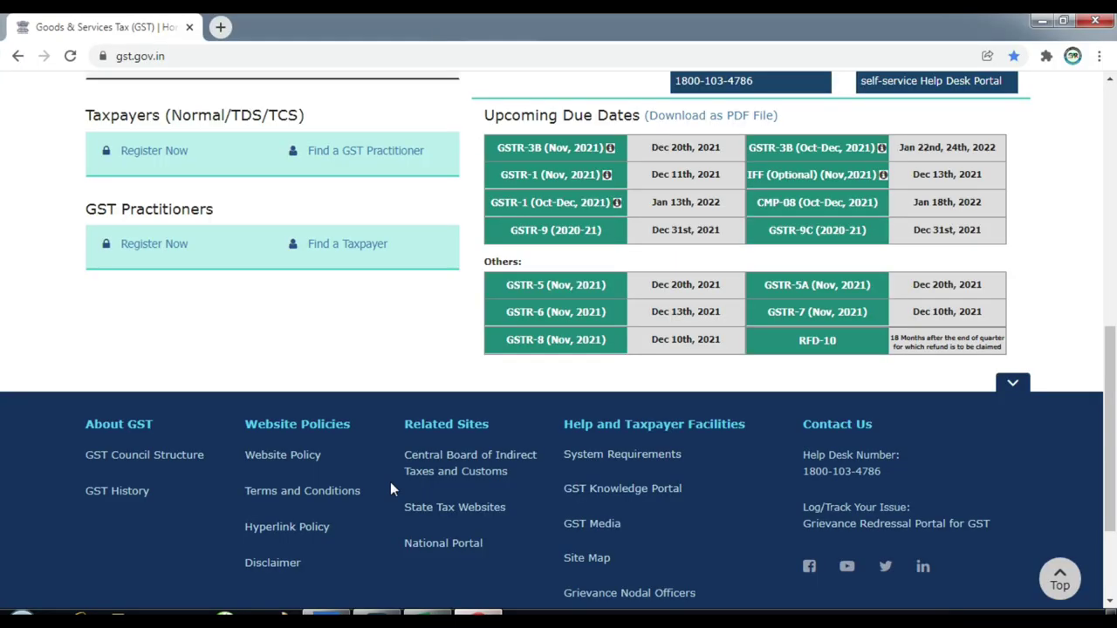
click(428, 613)
click(596, 213)
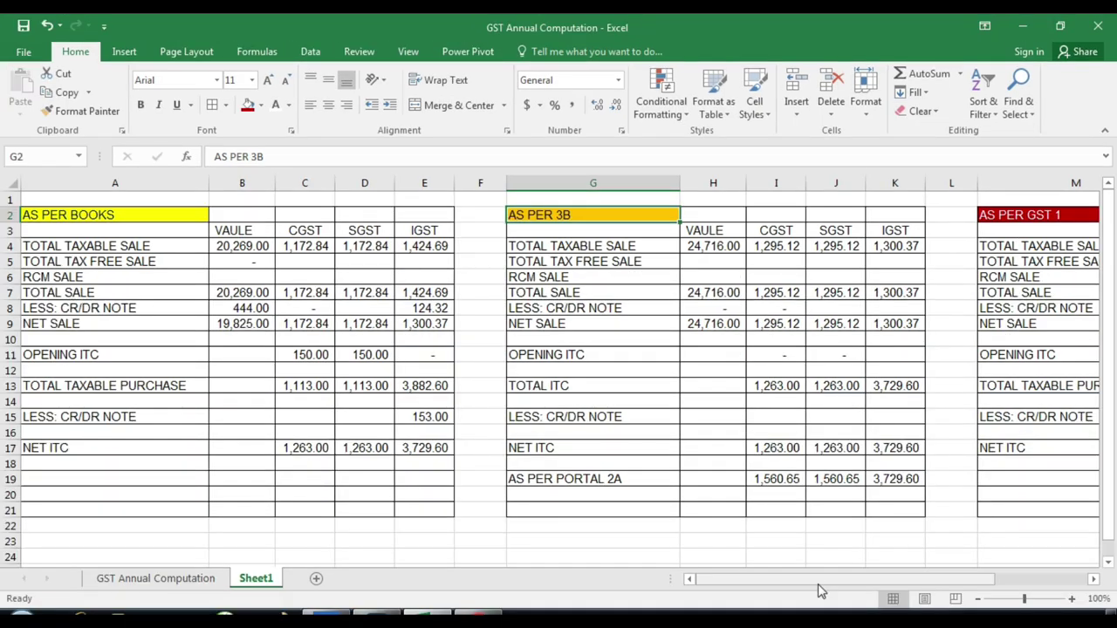
Compare the NET SALE value in the AS PER 3B table with the figures in the AS PER BOOKS table
drag(814, 578, 733, 576)
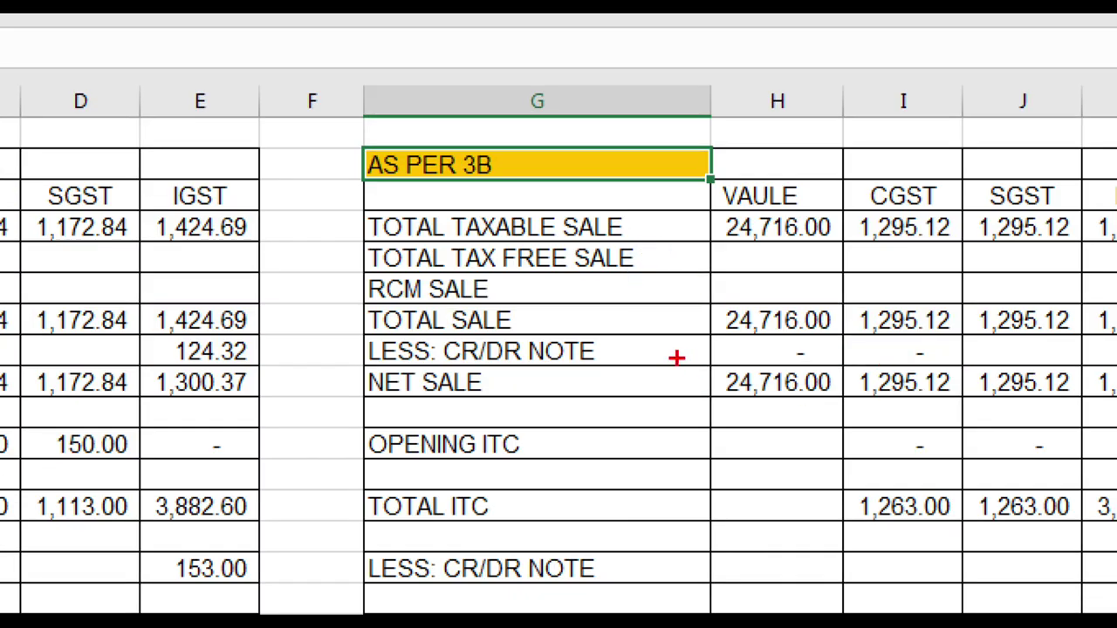
mouse_move(700, 357)
mouse_down()
mouse_move(785, 414)
mouse_move(844, 406)
mouse_up()
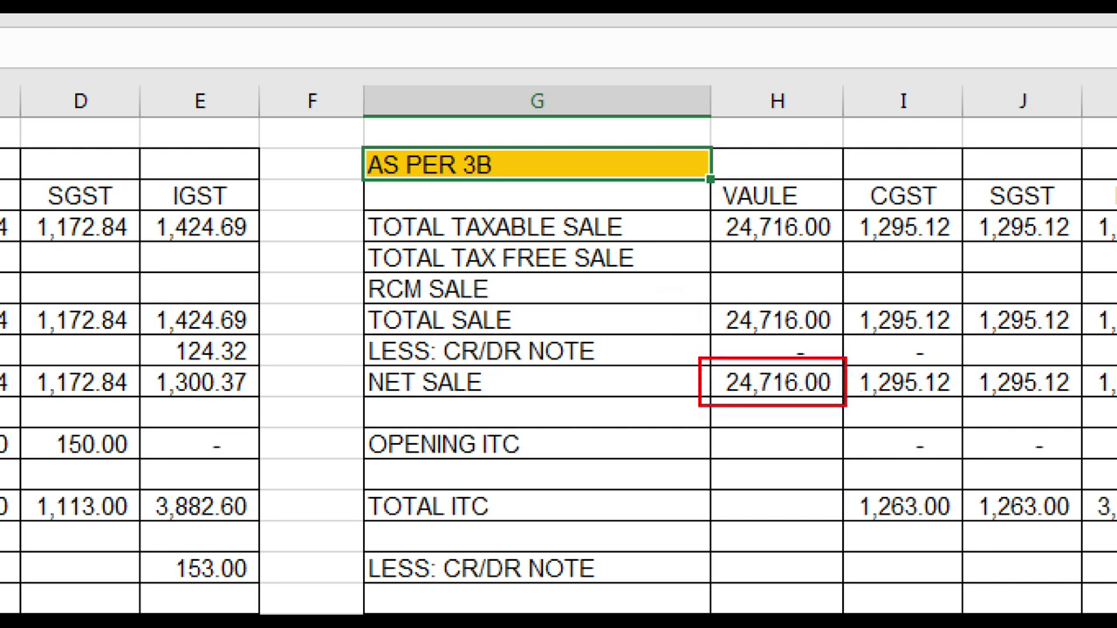
key(Escape)
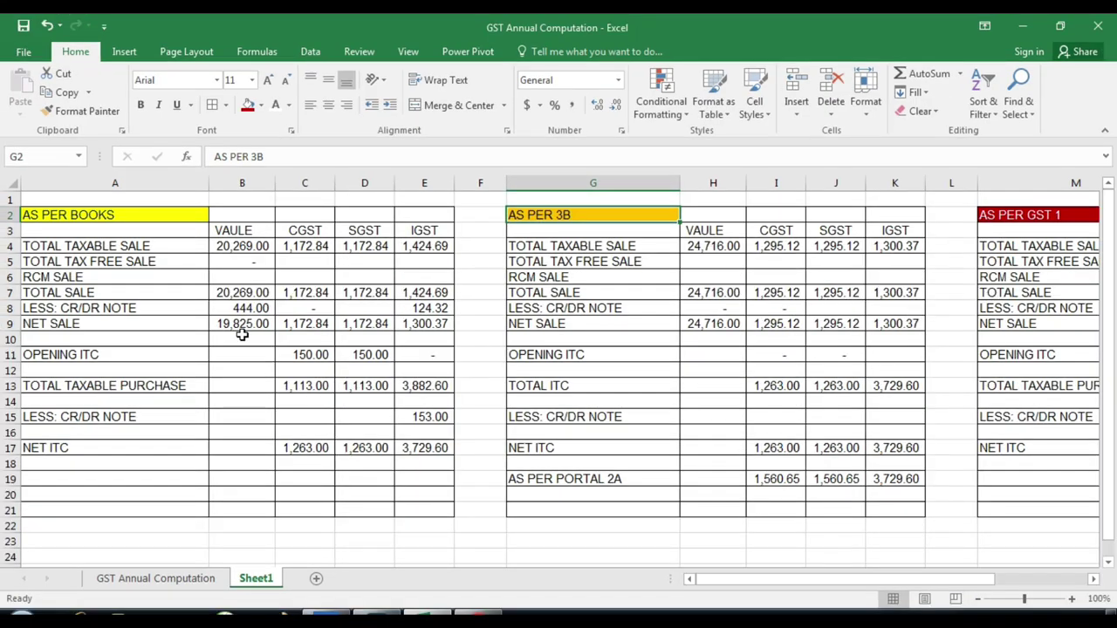
click(243, 312)
click(716, 324)
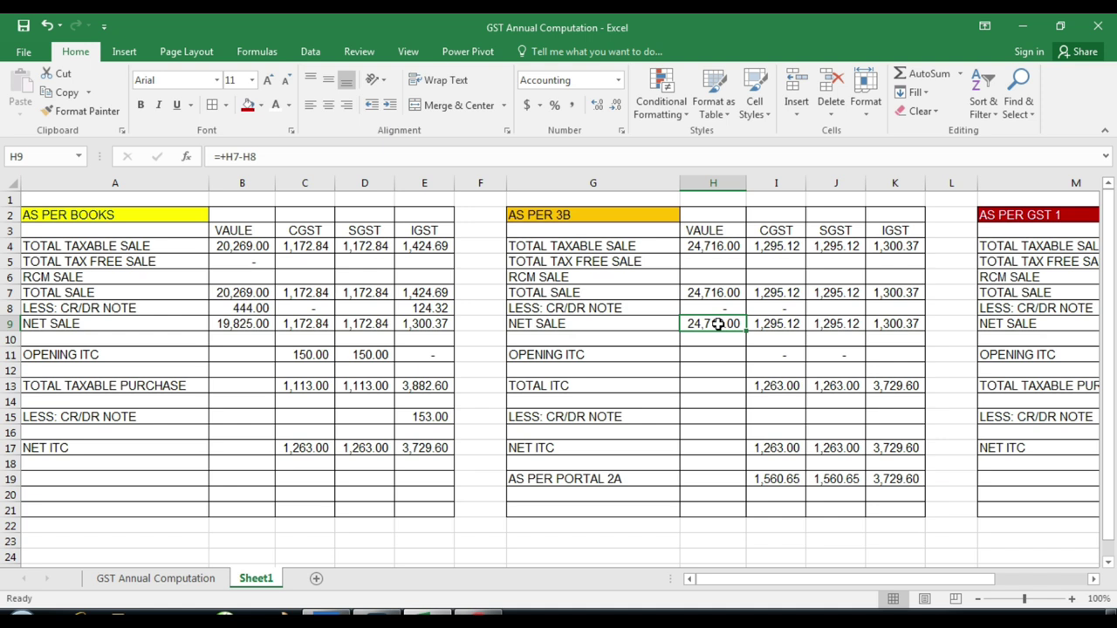
Calculate the net sale difference between 3B and books in cell H10 with the formula +H9-B9
click(714, 339)
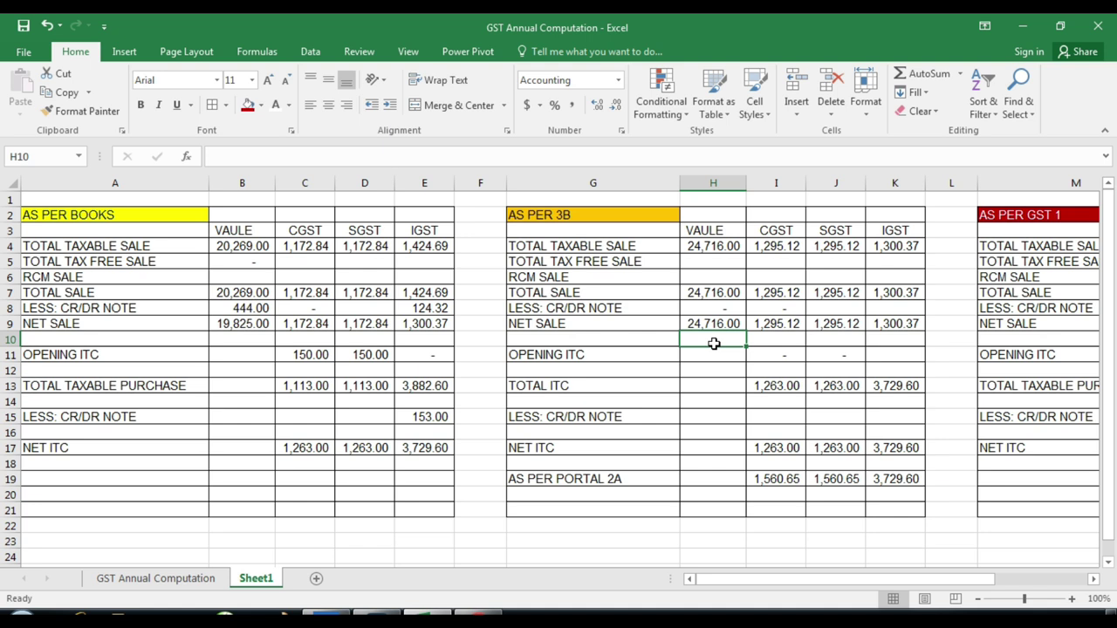
click(720, 326)
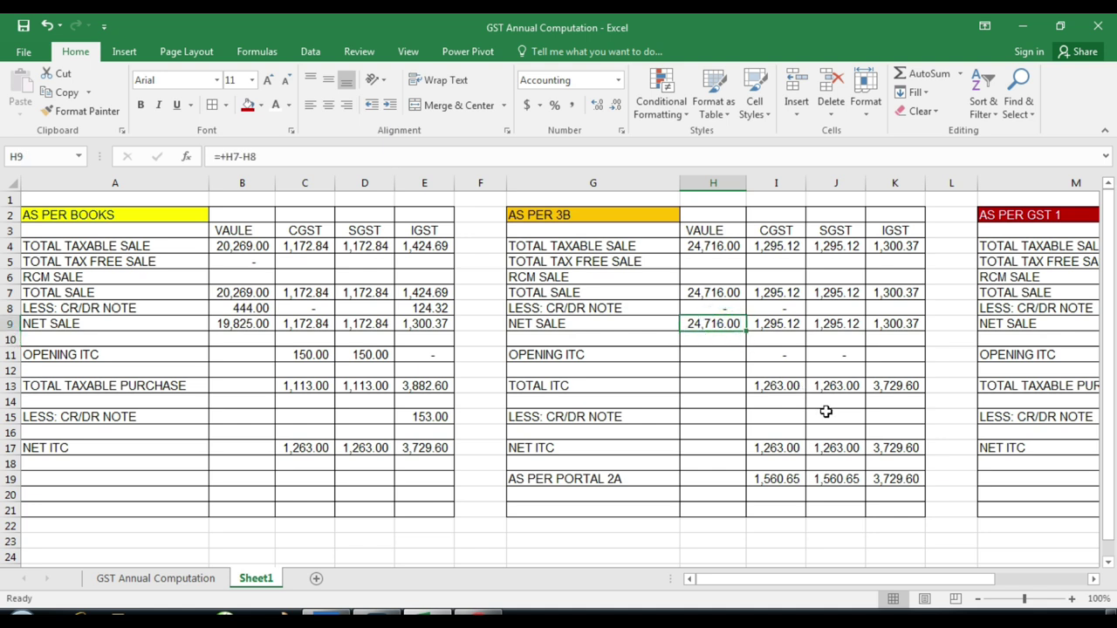
key(Down)
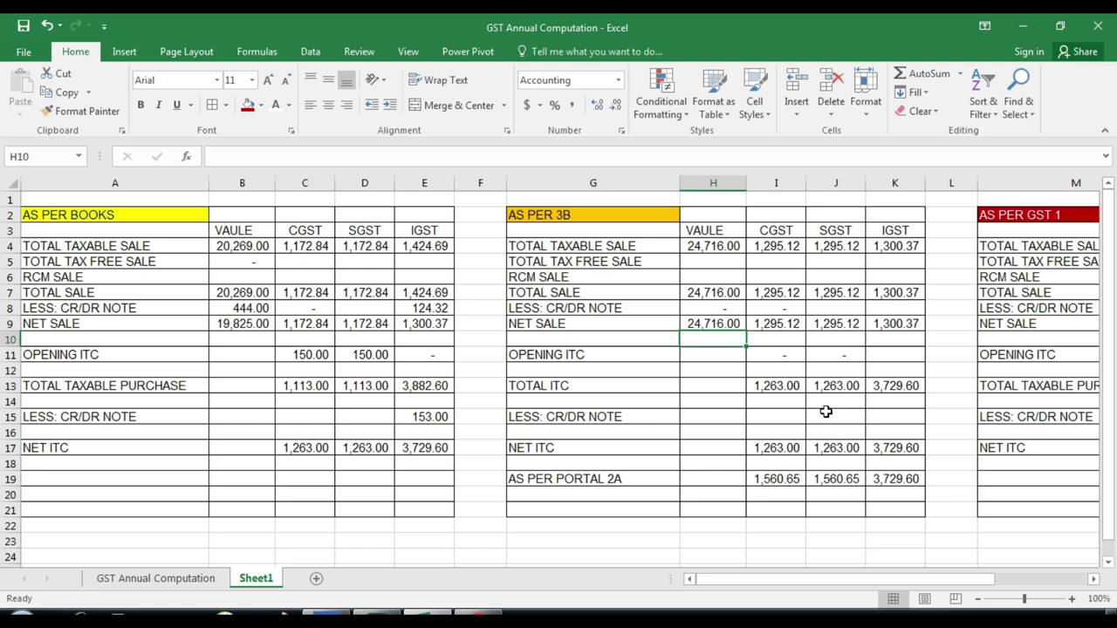
text(+H9-)
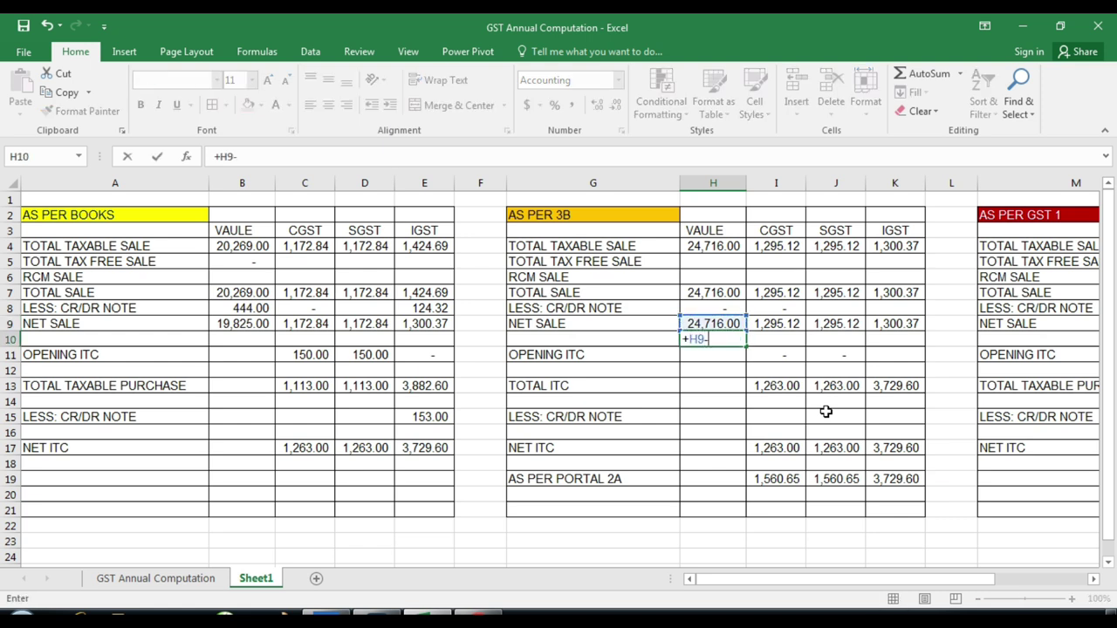
click(244, 324)
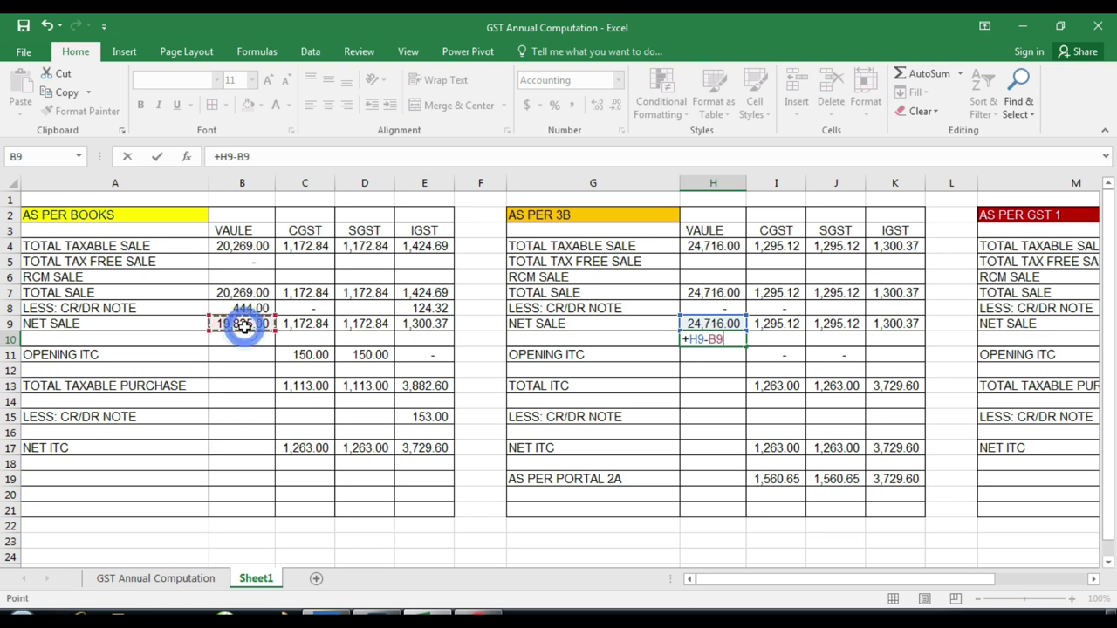
key(Return)
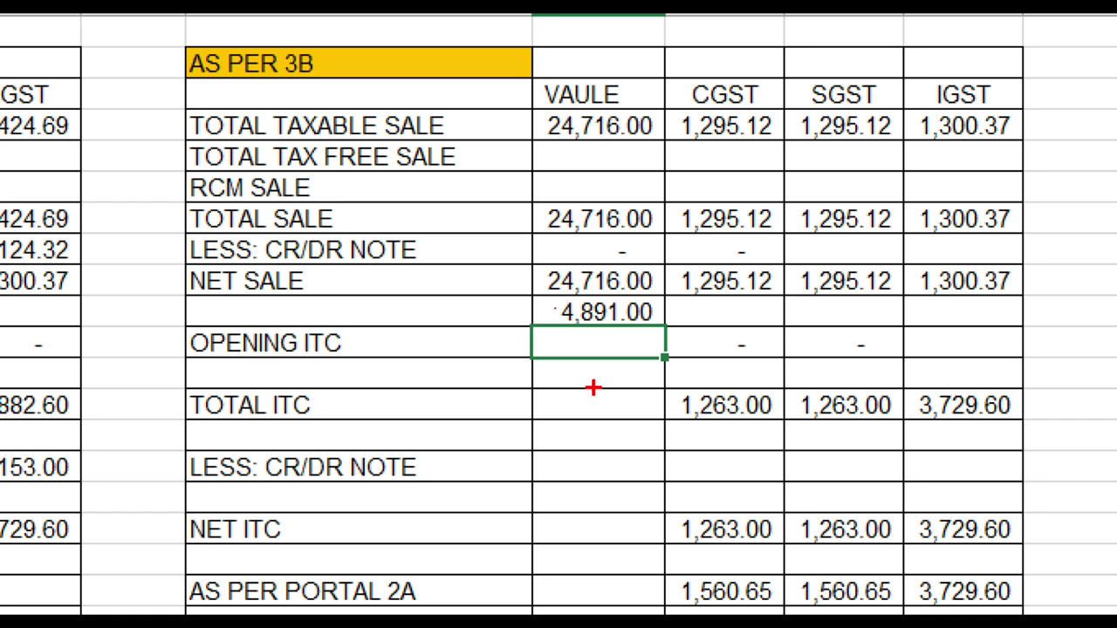
drag(479, 303, 568, 282)
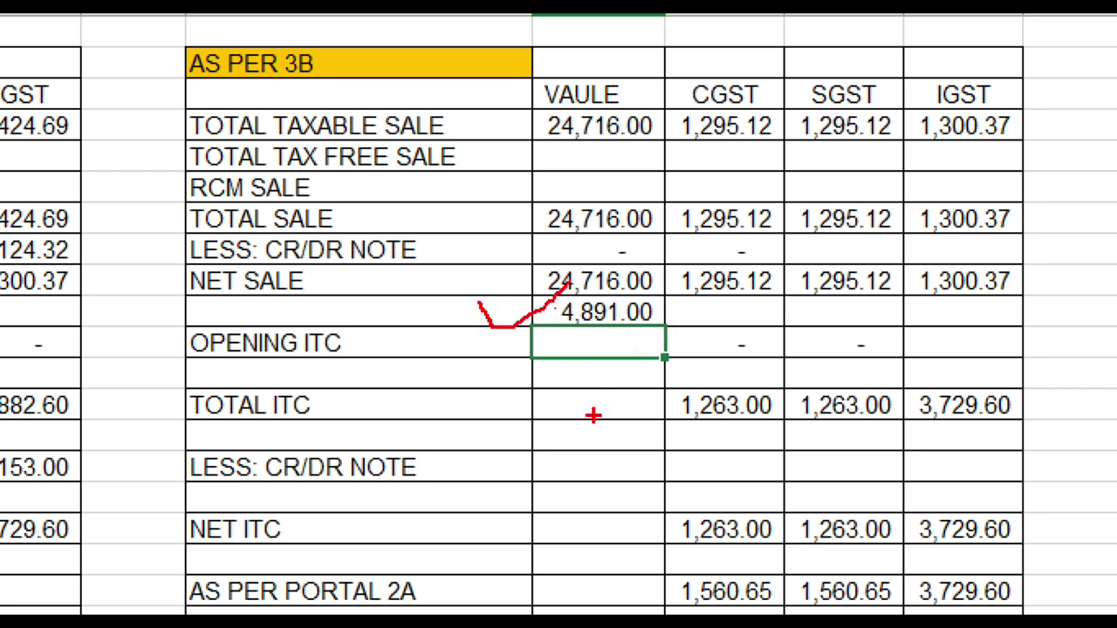
key(Escape)
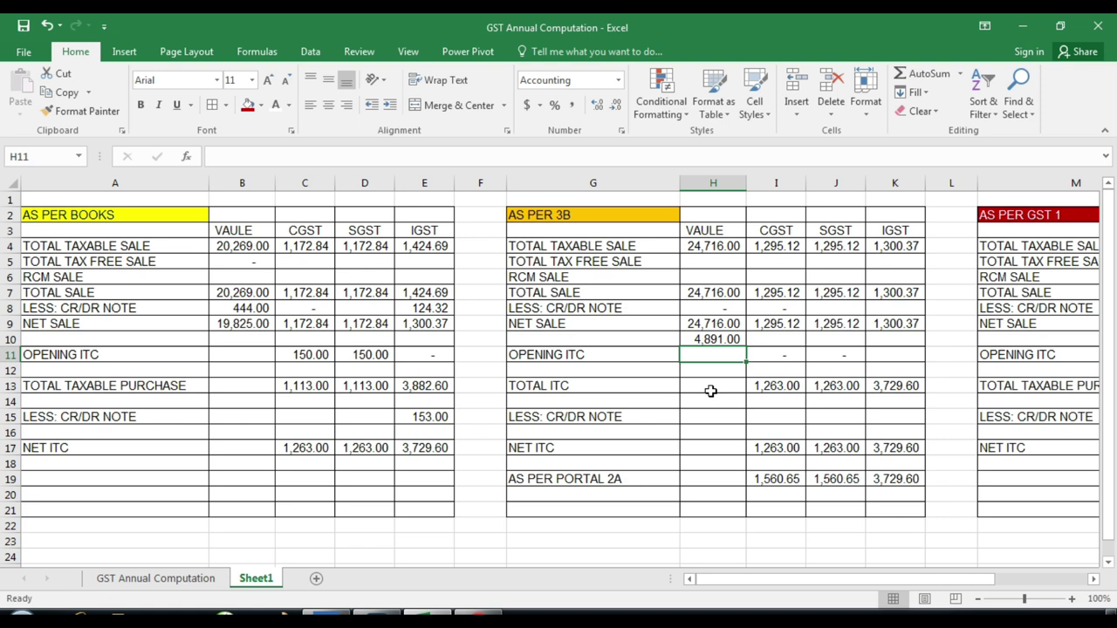
key(ctrl+1)
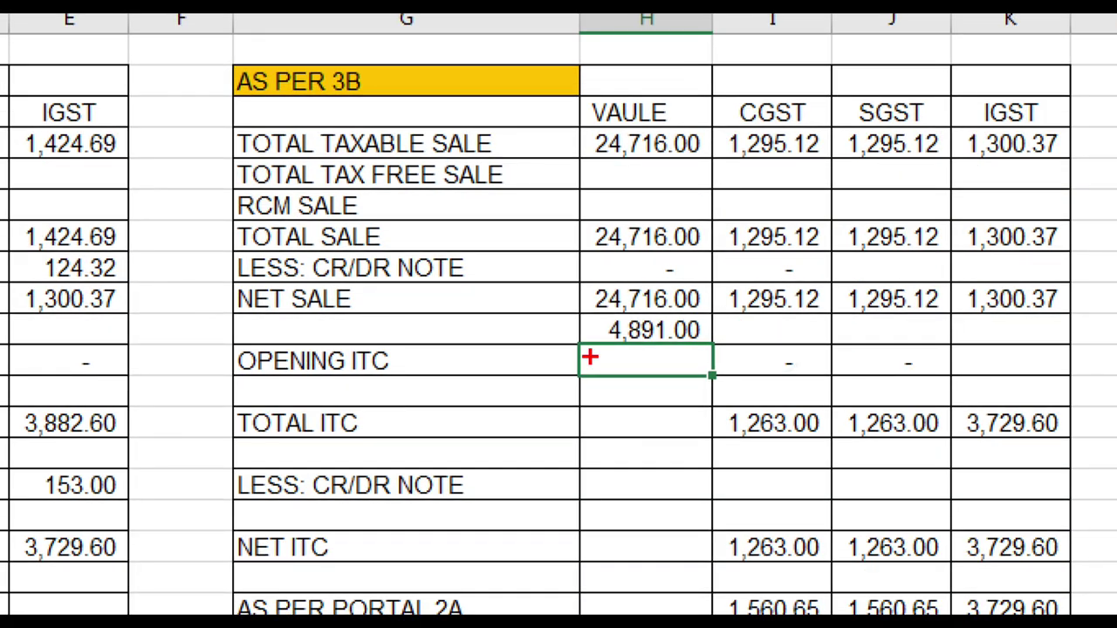
mouse_move(518, 319)
mouse_down()
mouse_move(528, 331)
mouse_move(572, 310)
mouse_up()
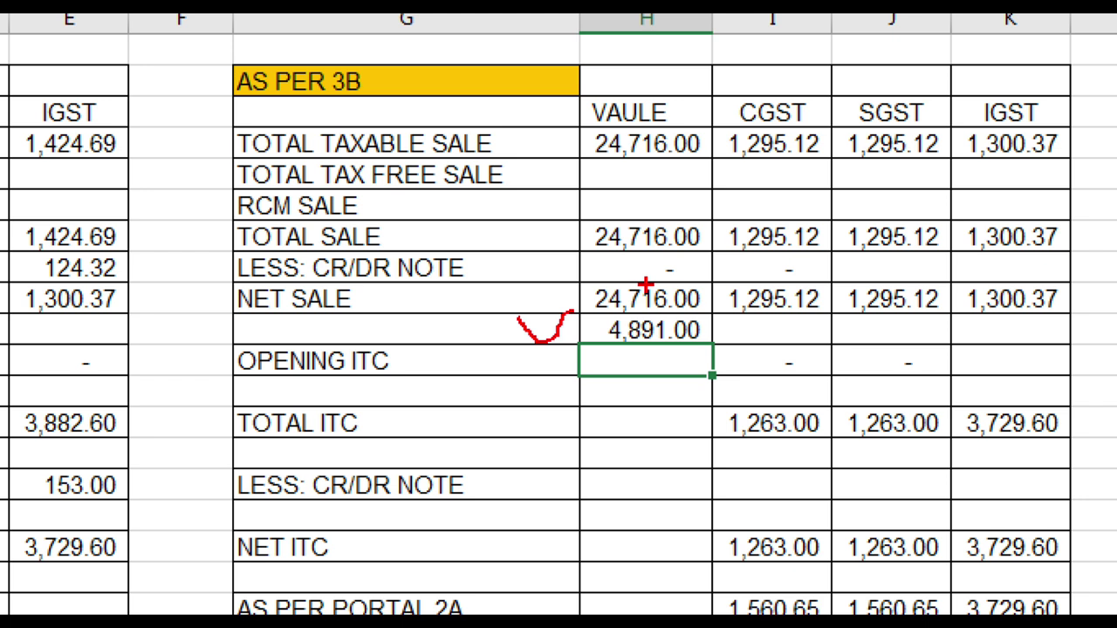
key(Escape)
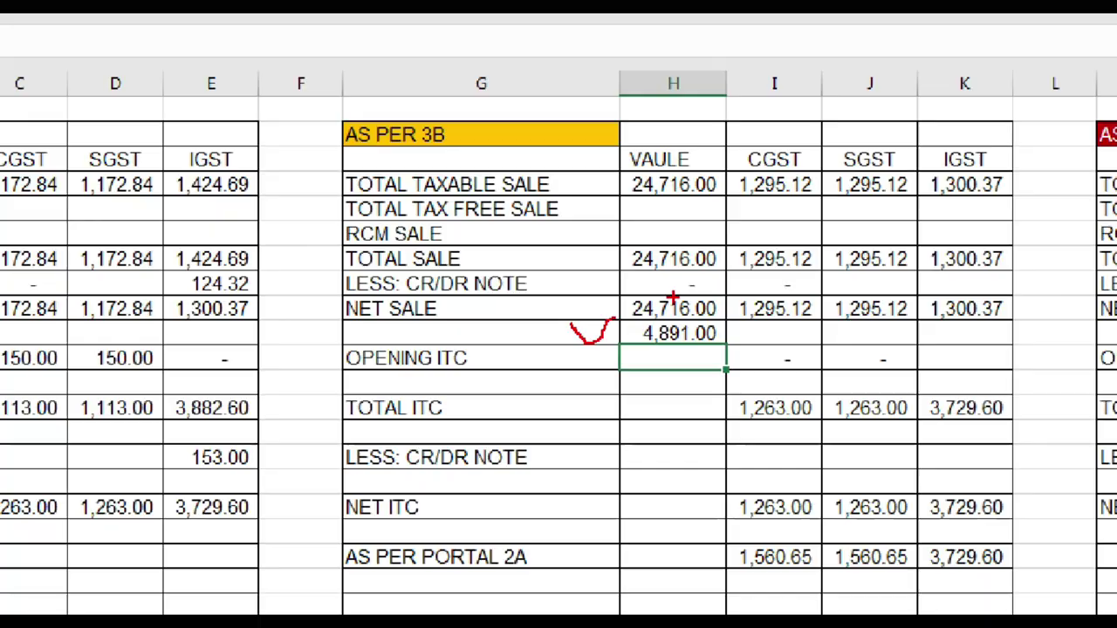
Compare the NET SALE values in the AS PER 3B and AS PER GST 1 tables
drag(825, 584, 976, 583)
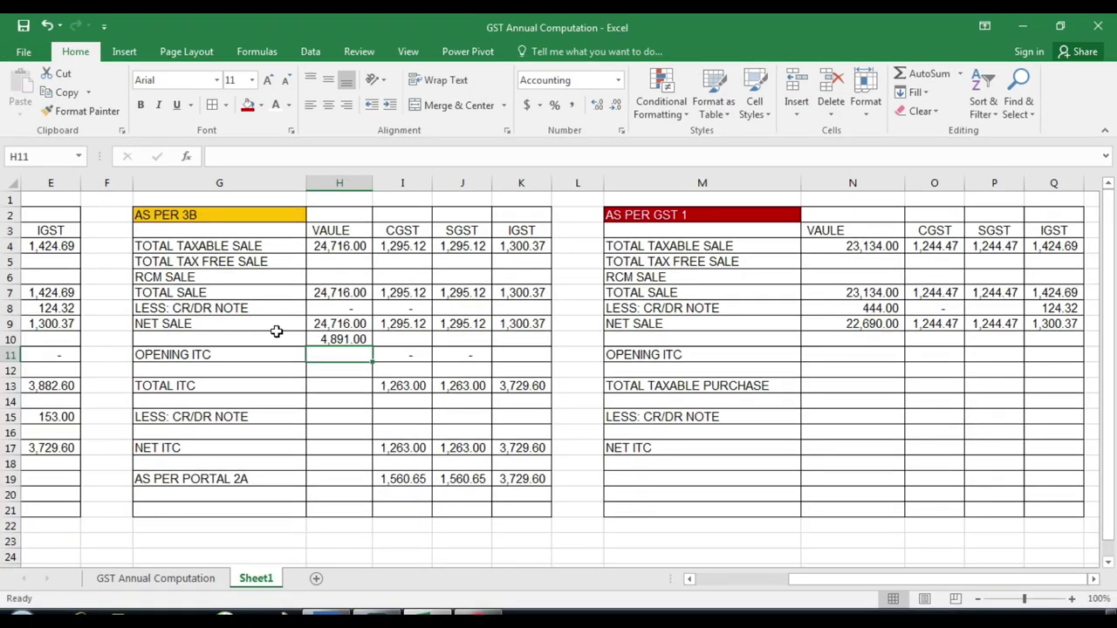
click(342, 323)
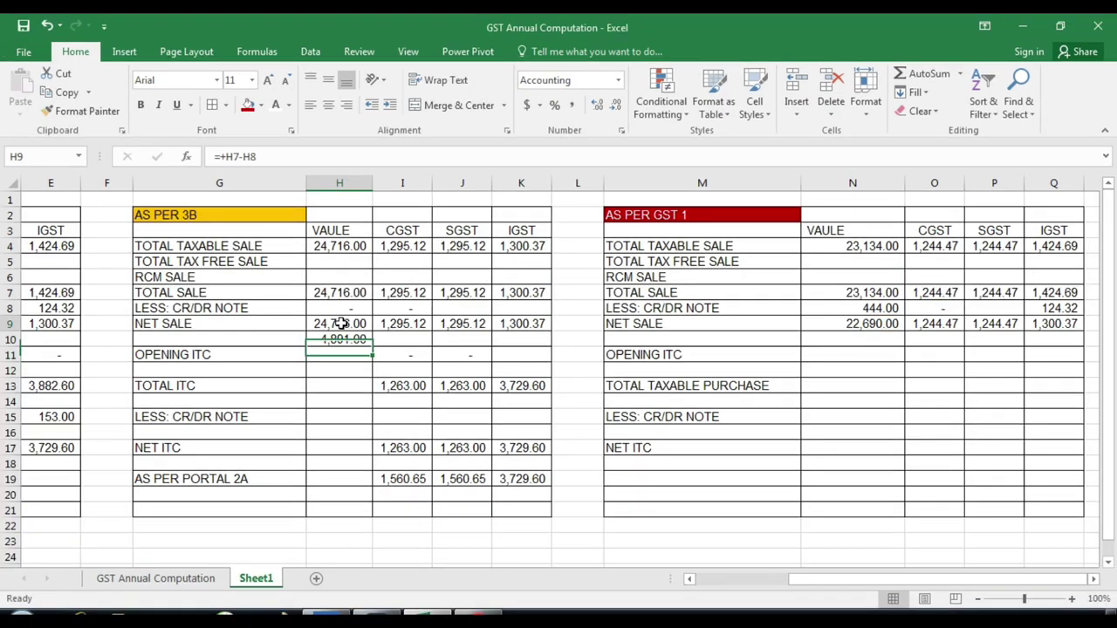
click(829, 321)
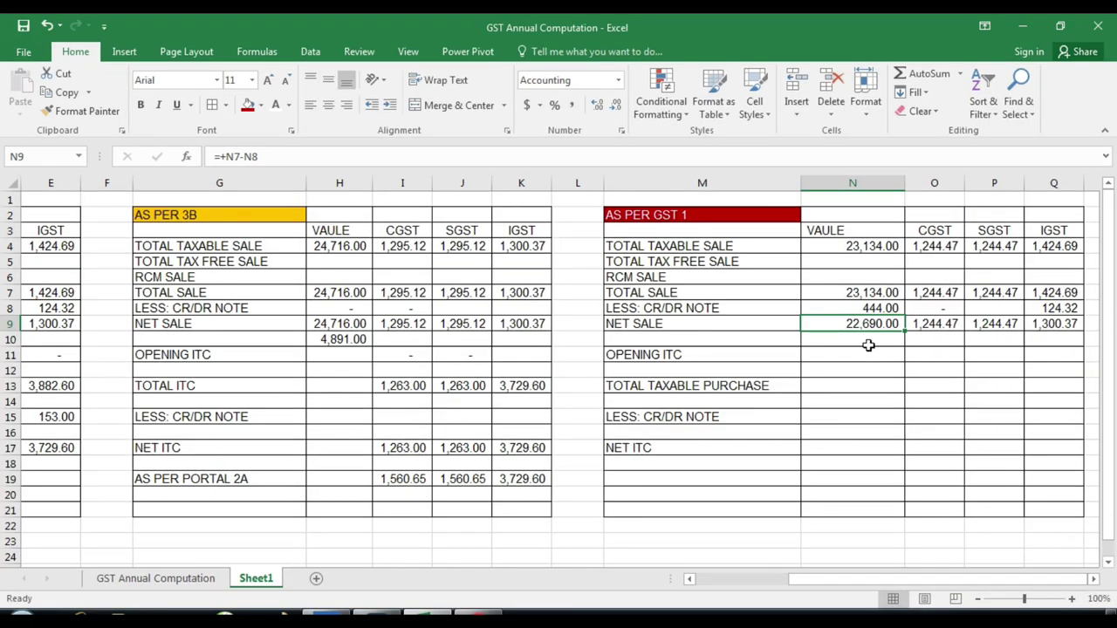
click(907, 360)
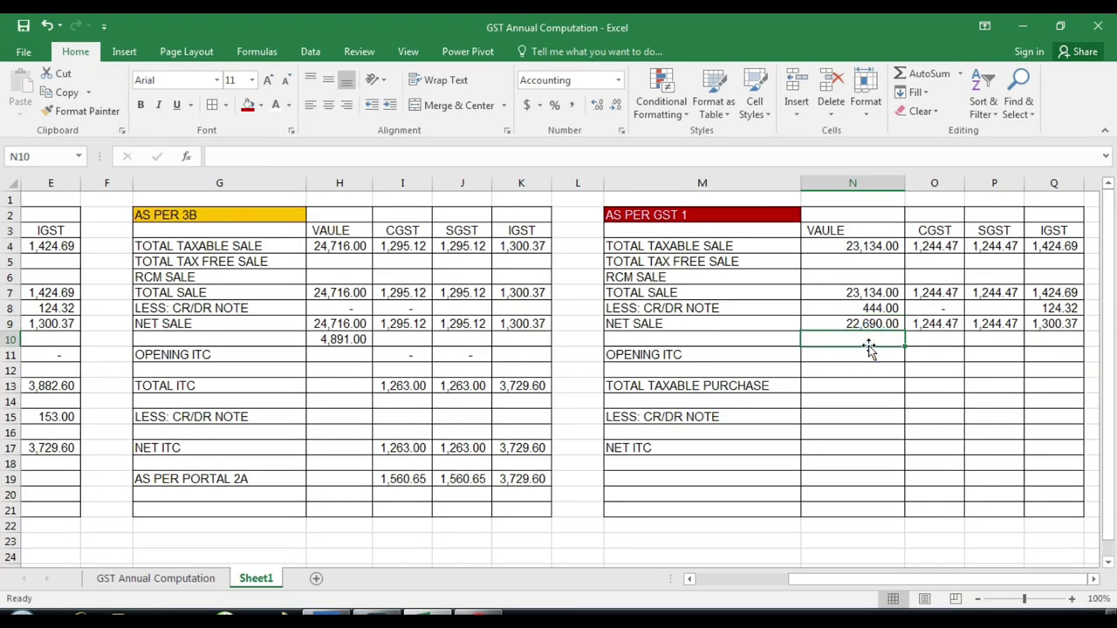
Look up the books' NET SALE value and enter 19825 in cell N10 of the AS PER GST 1 table
key(Left)
key(Left)
key(Home)
key(Up)
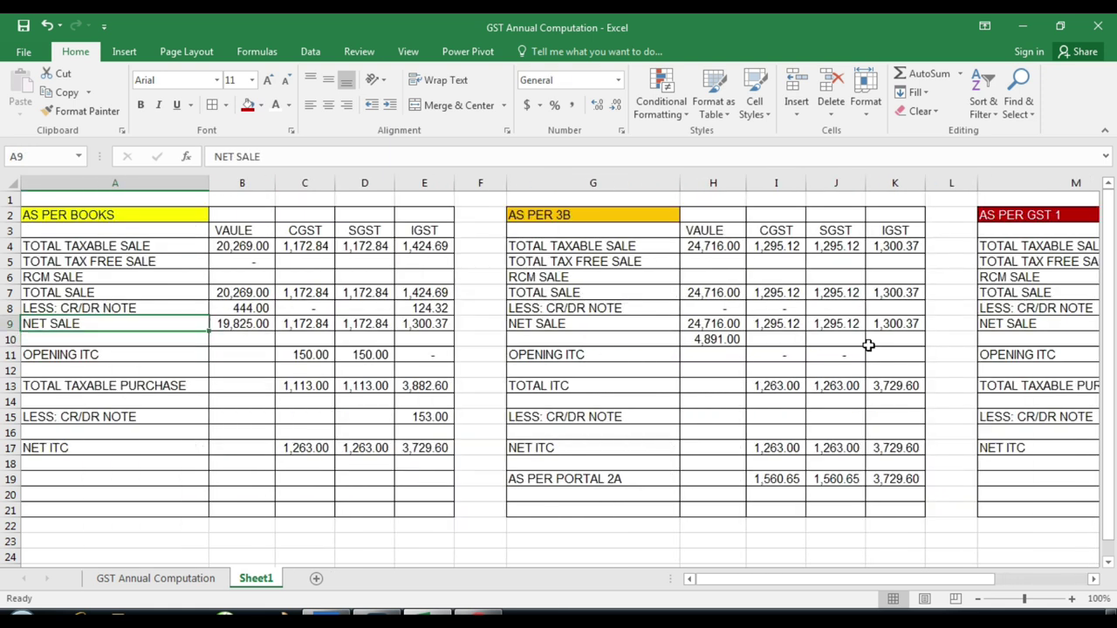
key(Right)
key(Right)
key(Right)
key(Right)
key(Right)
key(Right)
key(Right)
key(Right)
key(Right)
key(Right)
key(Right)
key(Right)
key(Right)
key(Right)
key(Right)
key(Right)
key(Right)
key(Right)
key(Right)
key(Right)
key(Left)
key(Left)
key(Left)
key(Left)
key(Left)
key(Left)
key(Left)
key(Left)
key(Left)
key(Down)
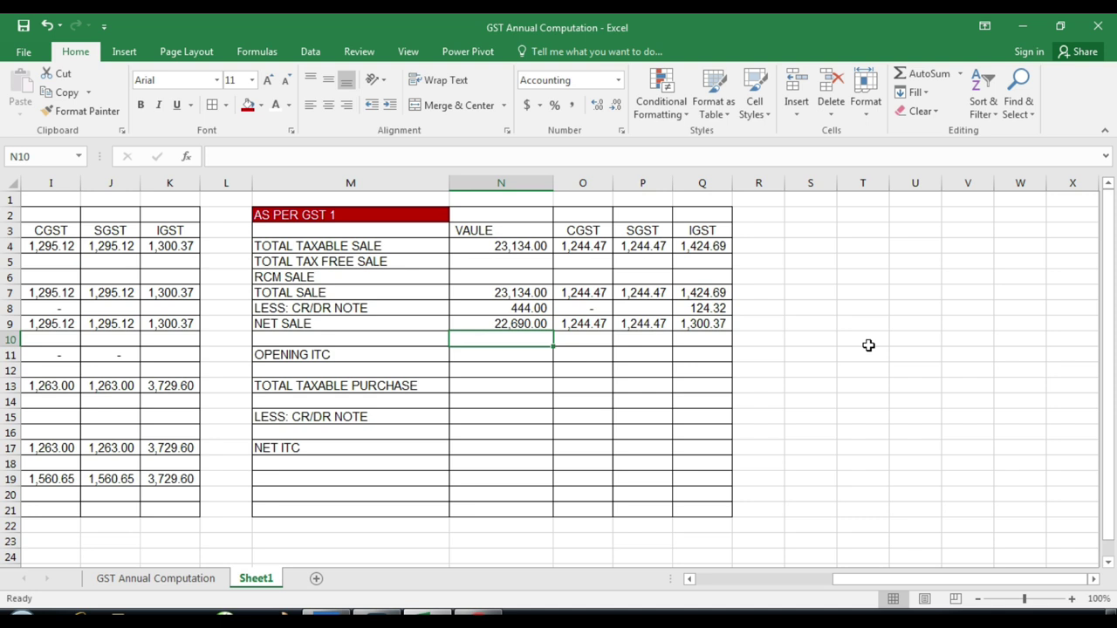
text(19825)
key(Return)
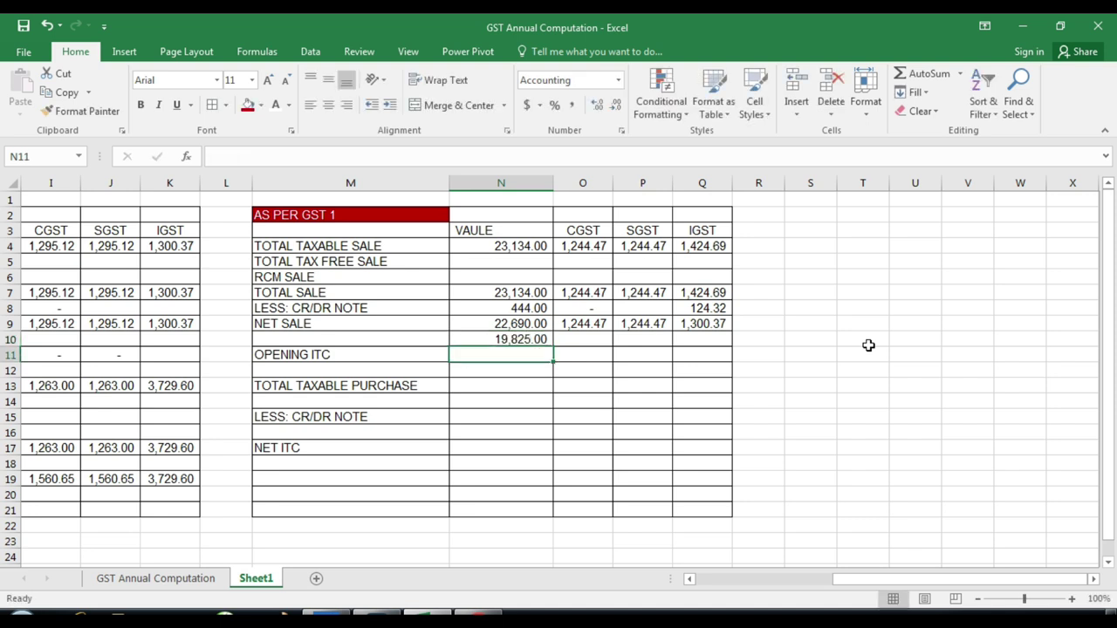
Calculate the net sale difference between GST 1 and books in cell N11 with the formula +N9-N10
text(+)
key(Up)
key(Up)
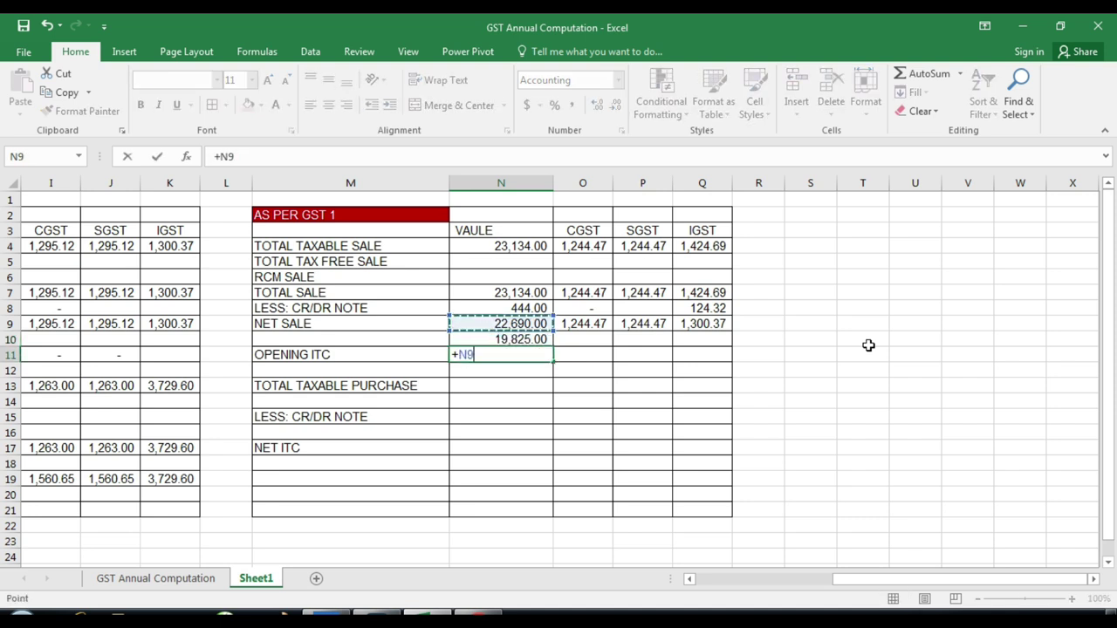
text(-)
key(Up)
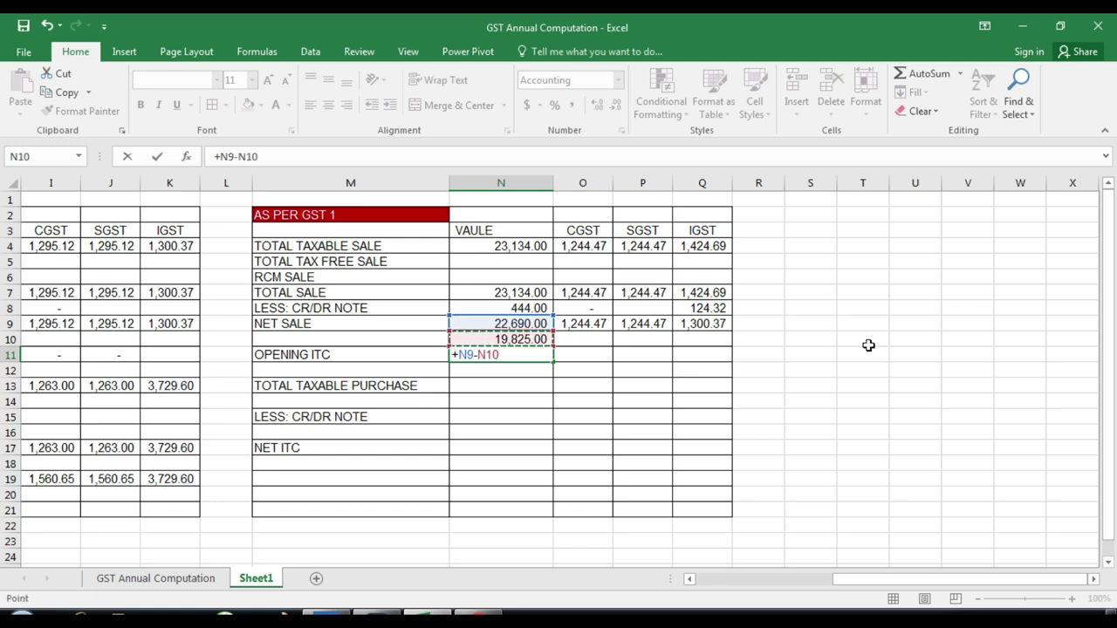
key(Return)
click(541, 355)
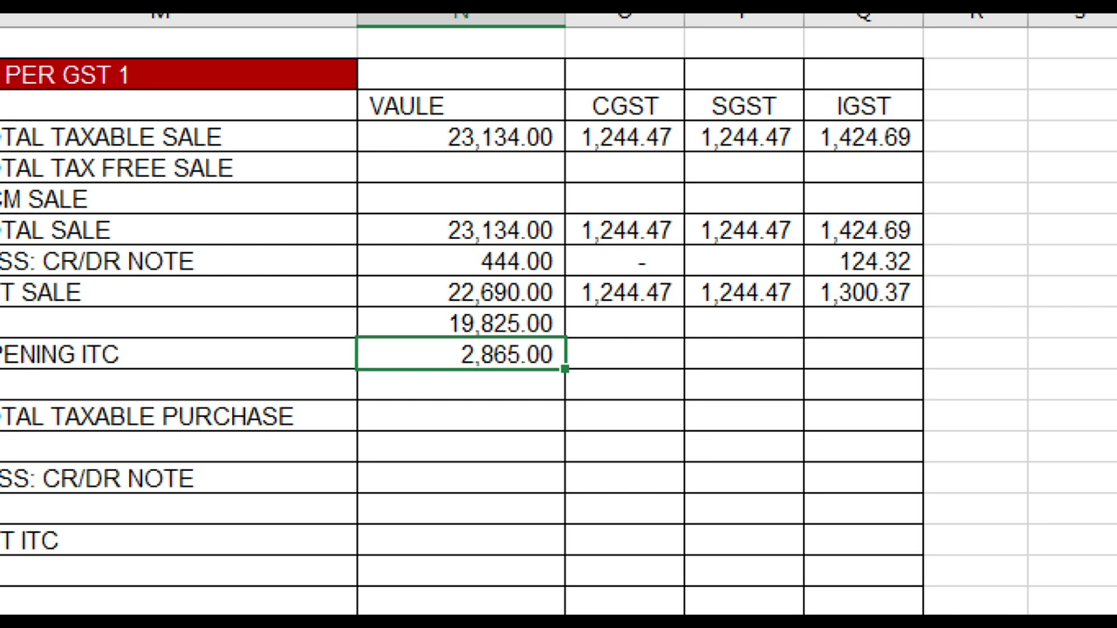
Compare the NET SALE row's value and tax figures across the AS PER GST 1, AS PER 3B and AS PER BOOKS tables
mouse_move(567, 269)
mouse_down()
mouse_move(613, 316)
mouse_move(803, 323)
mouse_up()
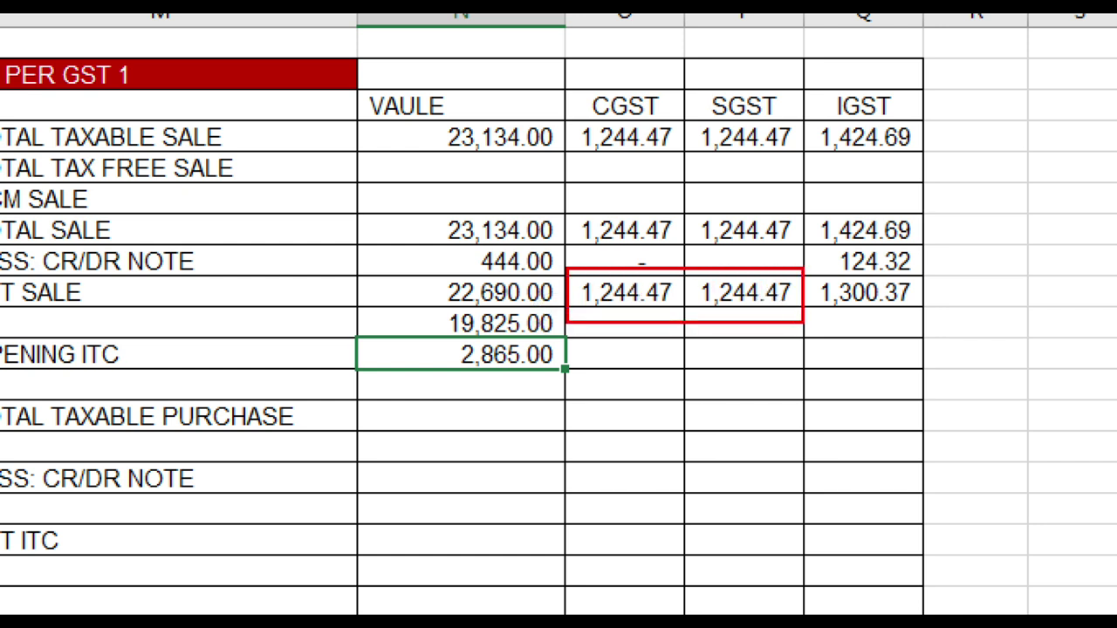
key(Escape)
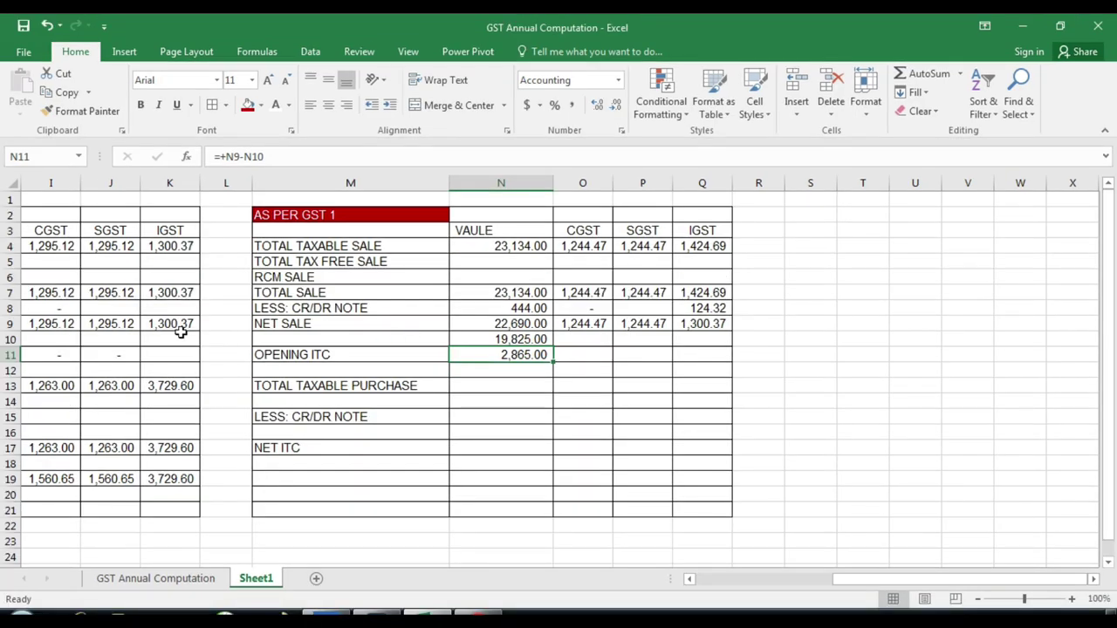
key(Left)
key(Left)
key(Left)
key(Left)
key(Left)
key(Left)
key(Left)
key(Left)
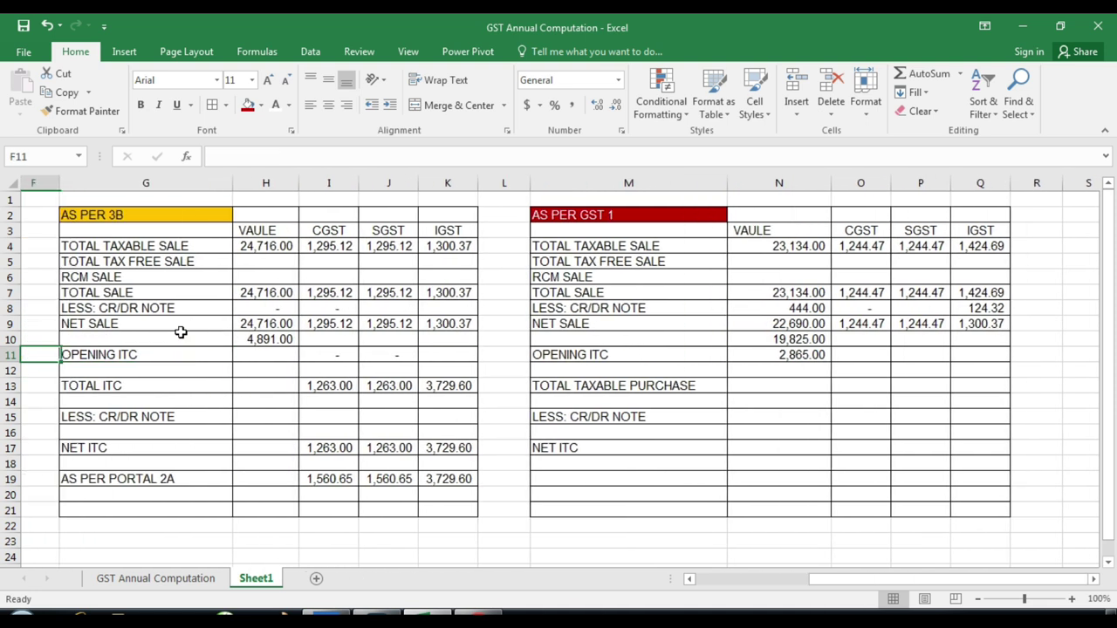
click(181, 335)
key(Right)
key(Up)
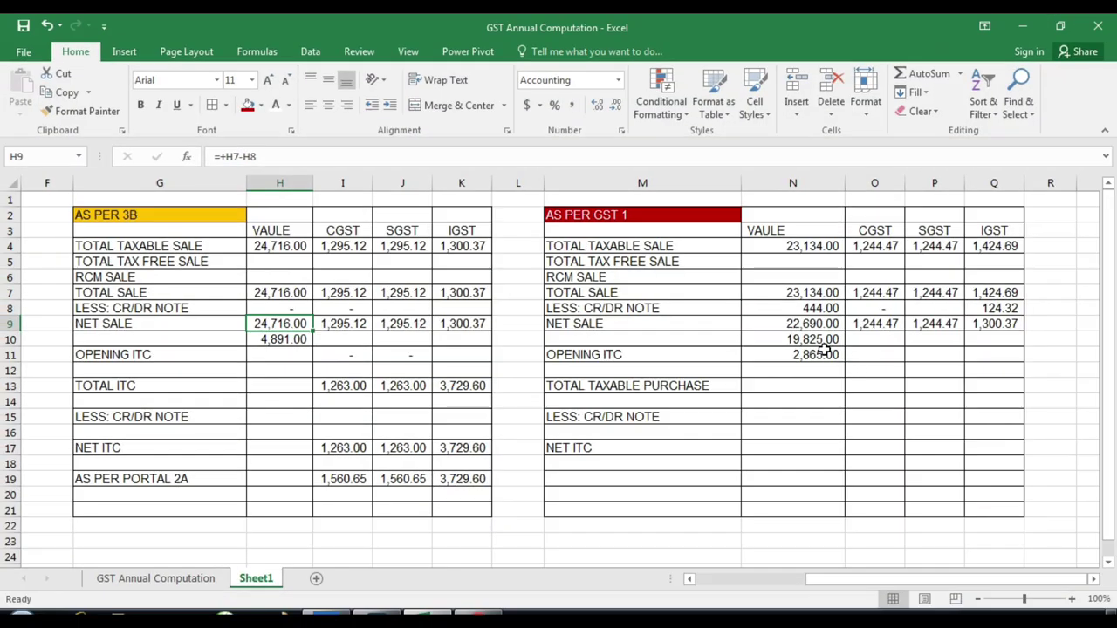
click(820, 355)
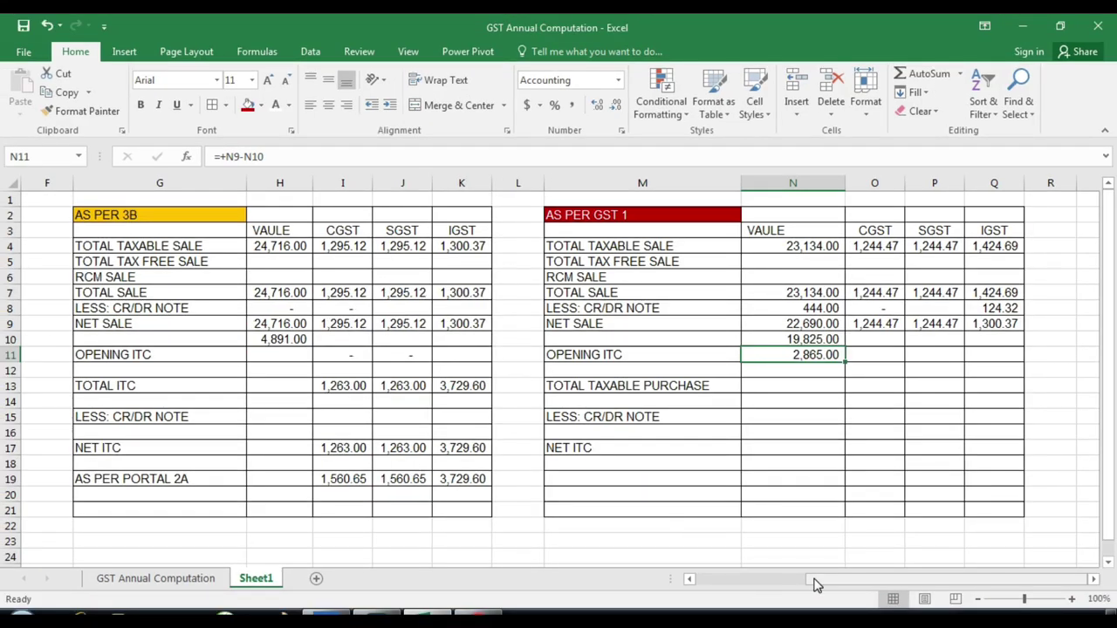
drag(816, 585, 698, 583)
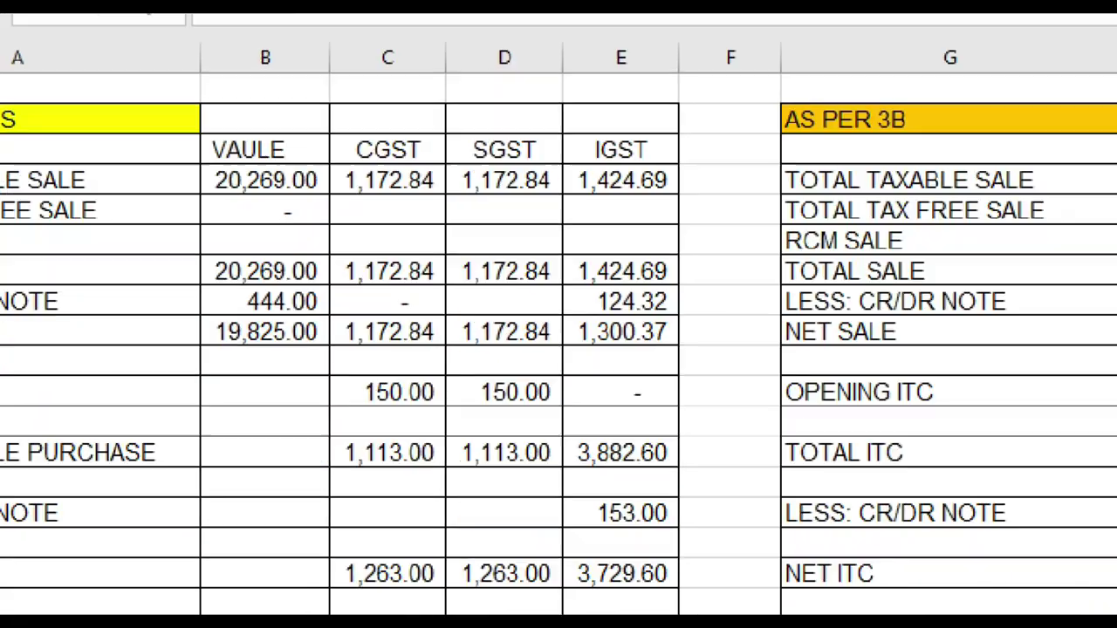
mouse_move(197, 316)
mouse_down()
mouse_move(216, 338)
mouse_move(342, 354)
mouse_move(332, 354)
mouse_up()
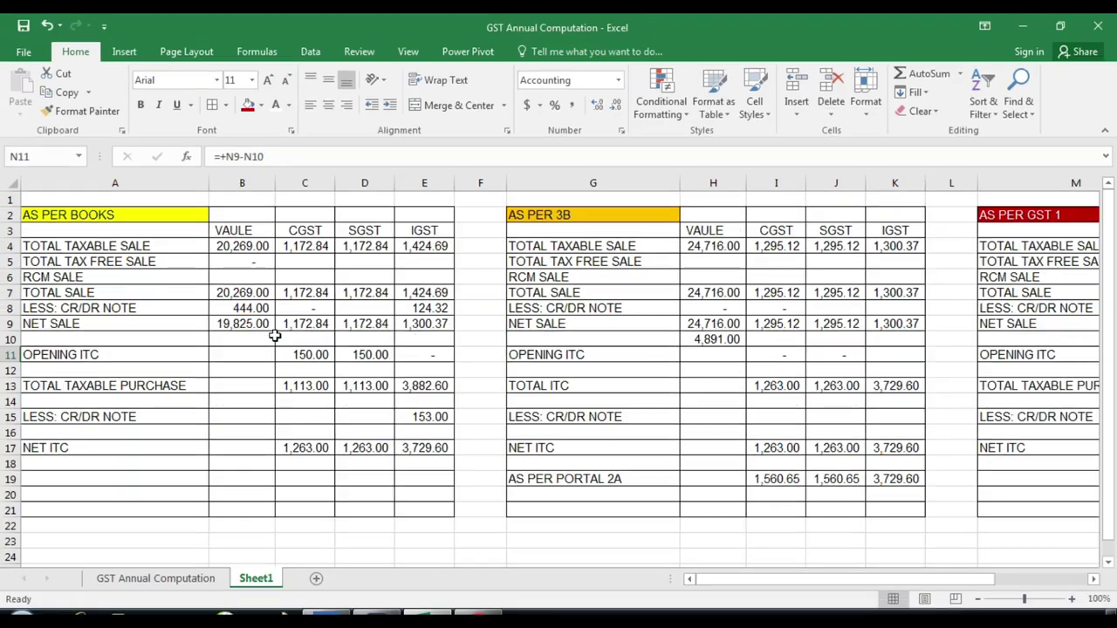
Clear the net sale difference from cell H10 and the books value and difference from cells N10 and N11
click(666, 333)
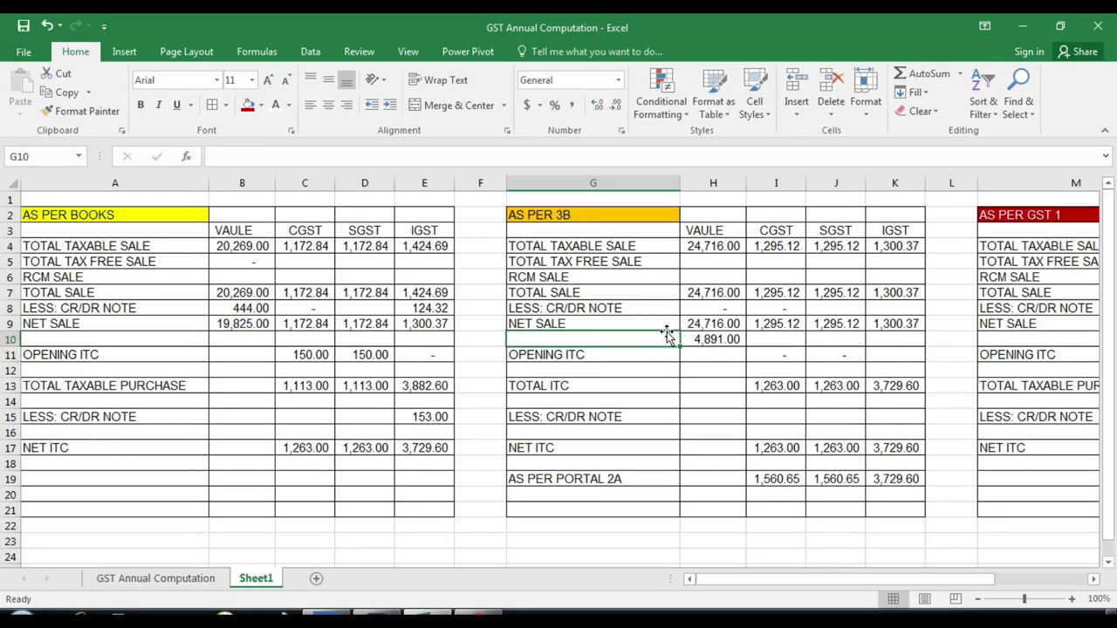
key(Right)
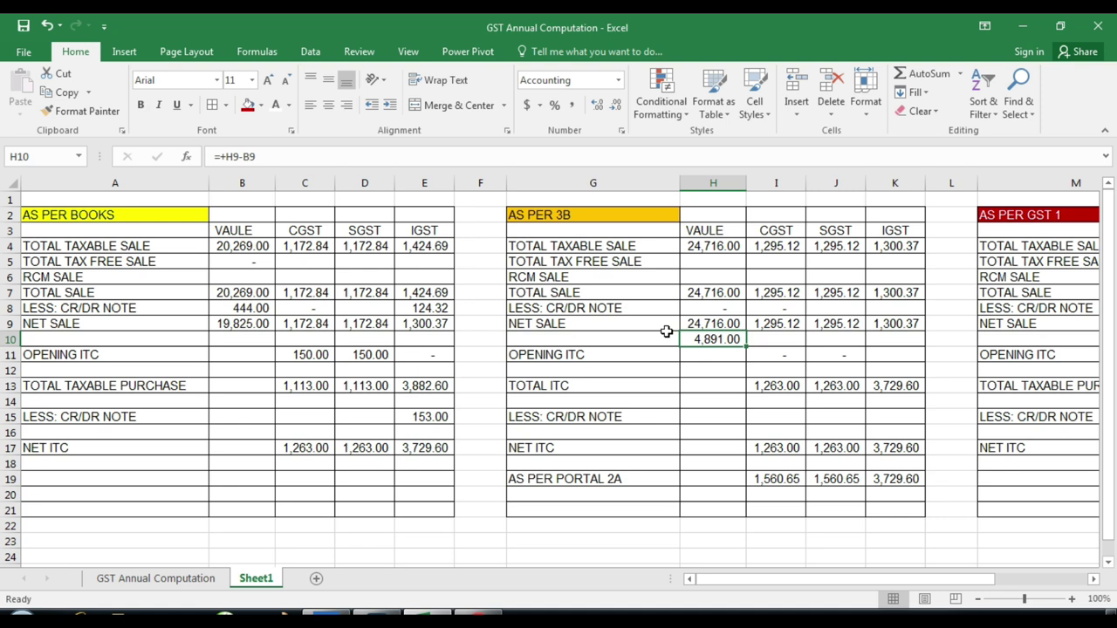
key(Delete)
key(Right)
key(Right)
key(Right)
key(Right)
key(Right)
key(Right)
key(Right)
key(Right)
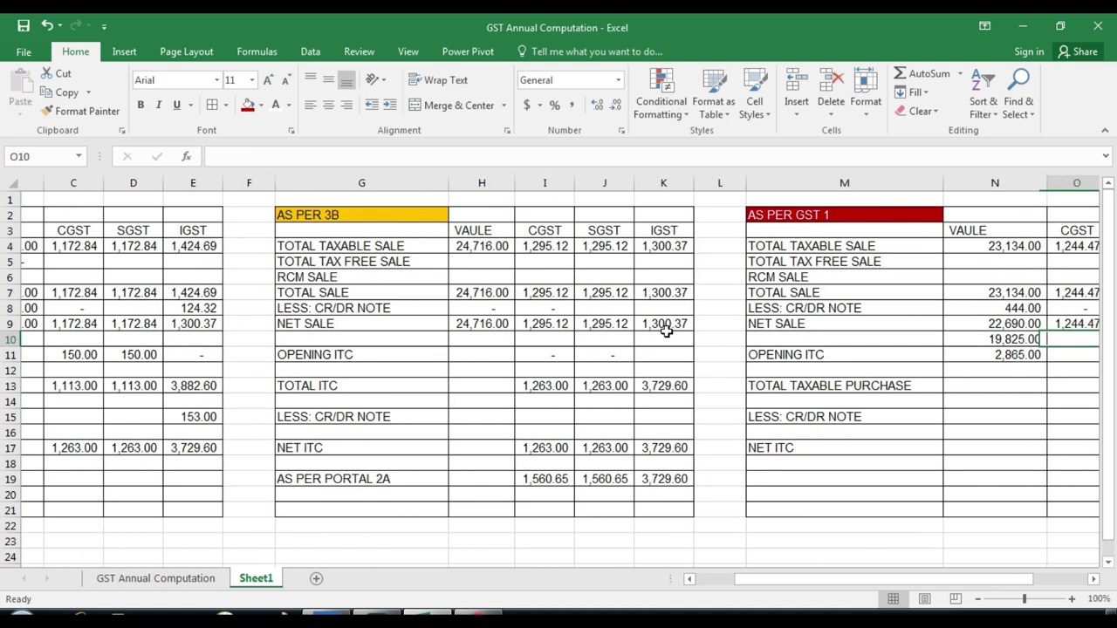
key(Right)
key(Left)
key(Left)
key(Left)
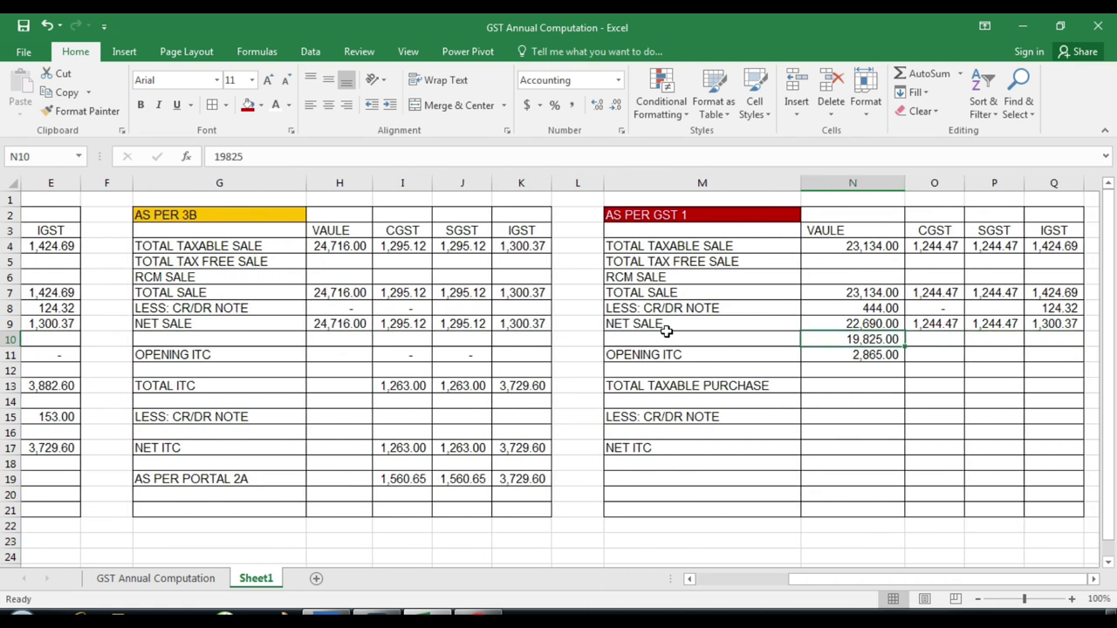
key(Delete)
key(Down)
key(Delete)
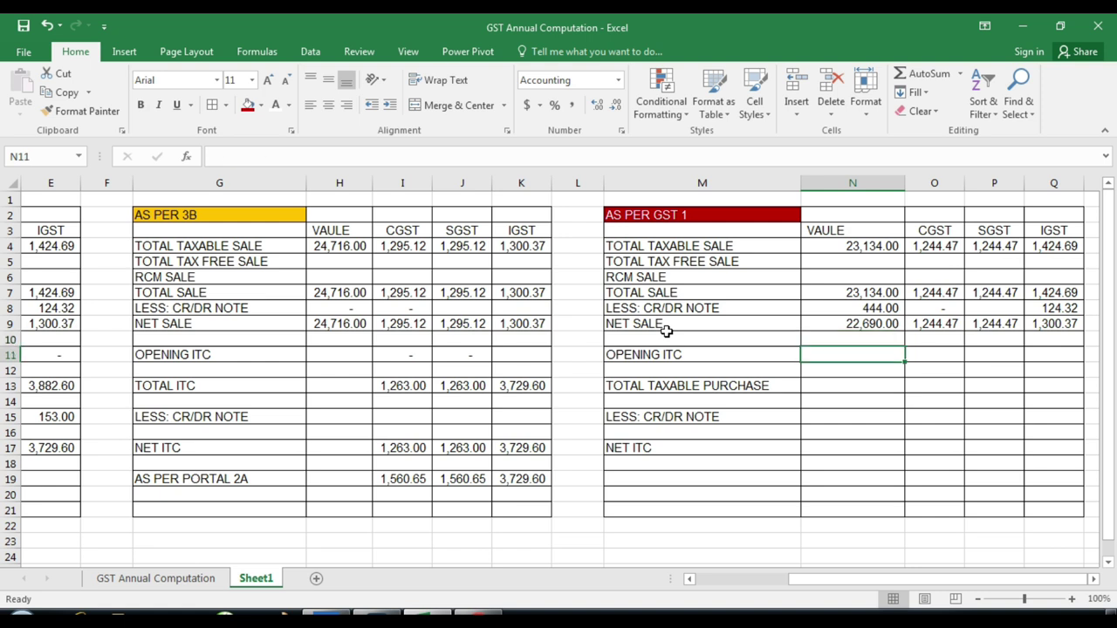
Compare the OPENING ITC row's CGST and SGST entries in the AS PER BOOKS and AS PER 3B tables
key(Left)
key(Home)
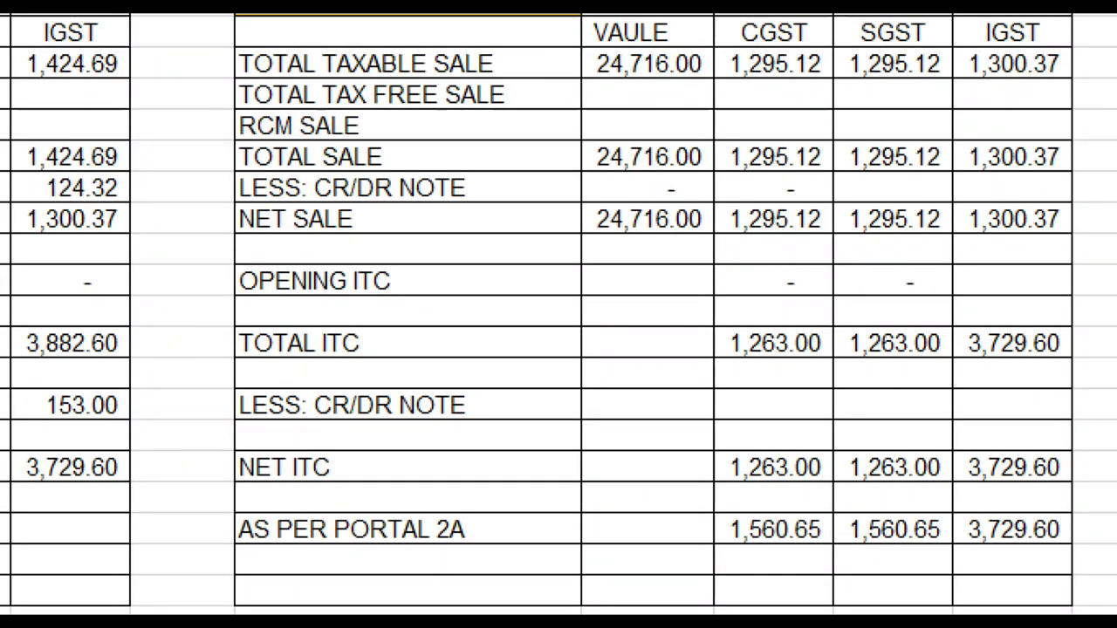
mouse_move(723, 252)
mouse_down()
mouse_move(798, 316)
mouse_move(969, 314)
mouse_move(955, 305)
mouse_up()
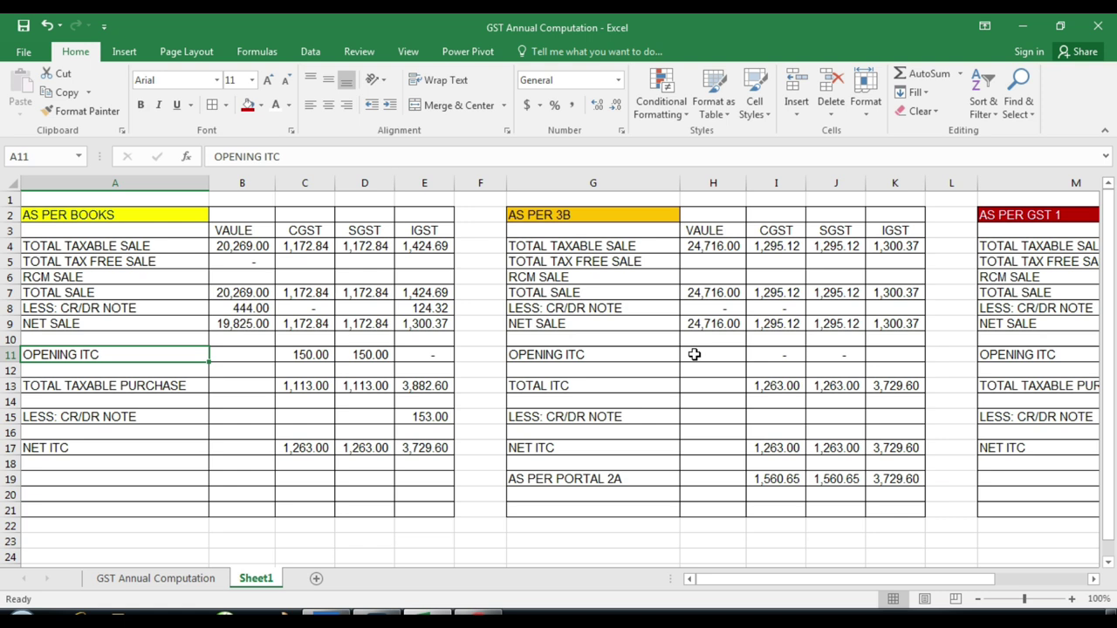
click(694, 354)
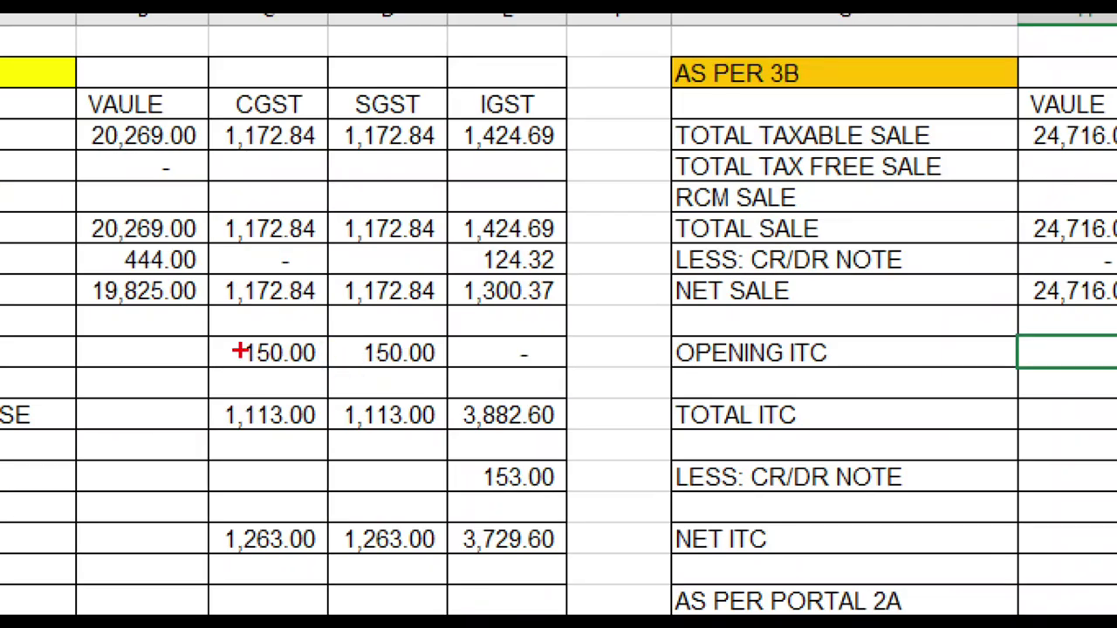
mouse_move(206, 328)
mouse_down()
mouse_move(406, 387)
mouse_move(467, 387)
mouse_up()
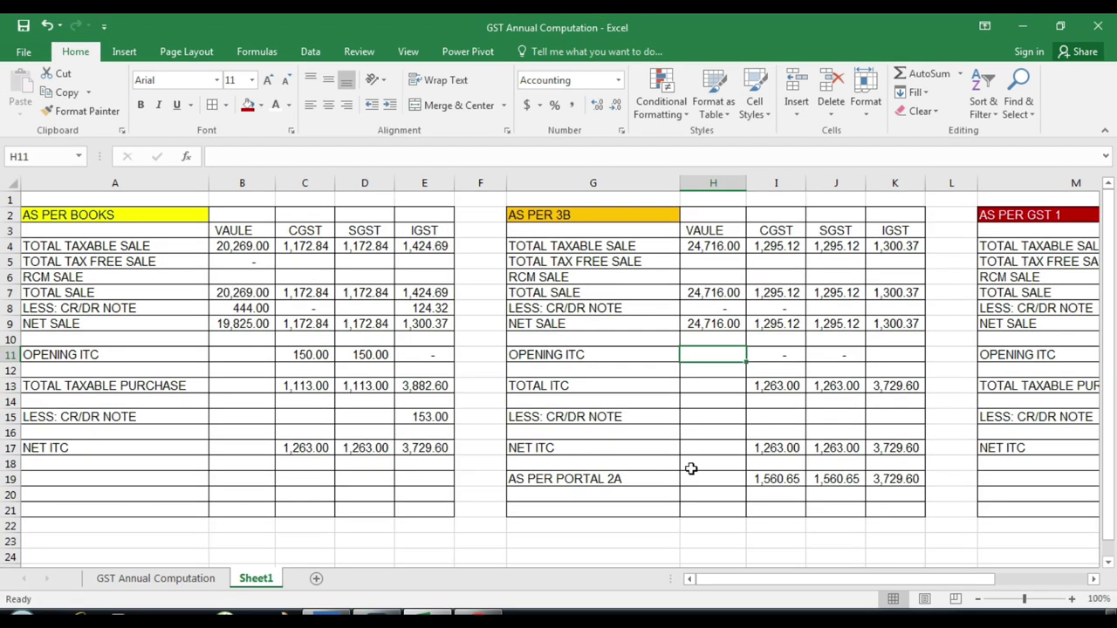
click(783, 358)
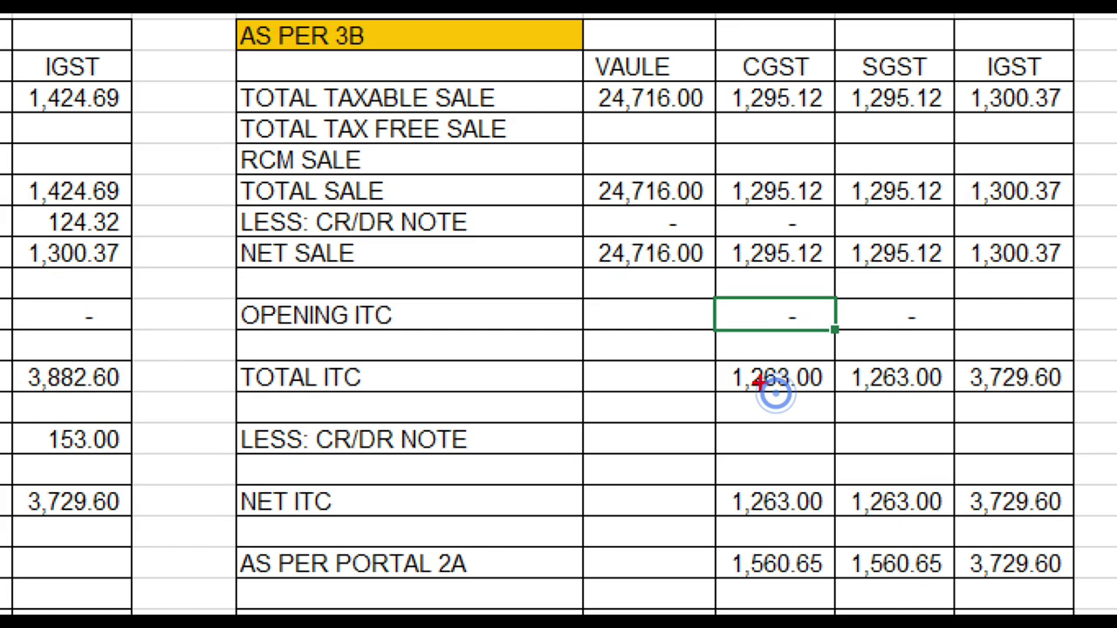
Compare the CGST TOTAL ITC in the AS PER 3B table with the books' opening ITC and total taxable purchase
mouse_move(711, 348)
mouse_down()
mouse_move(748, 399)
mouse_move(830, 426)
mouse_up()
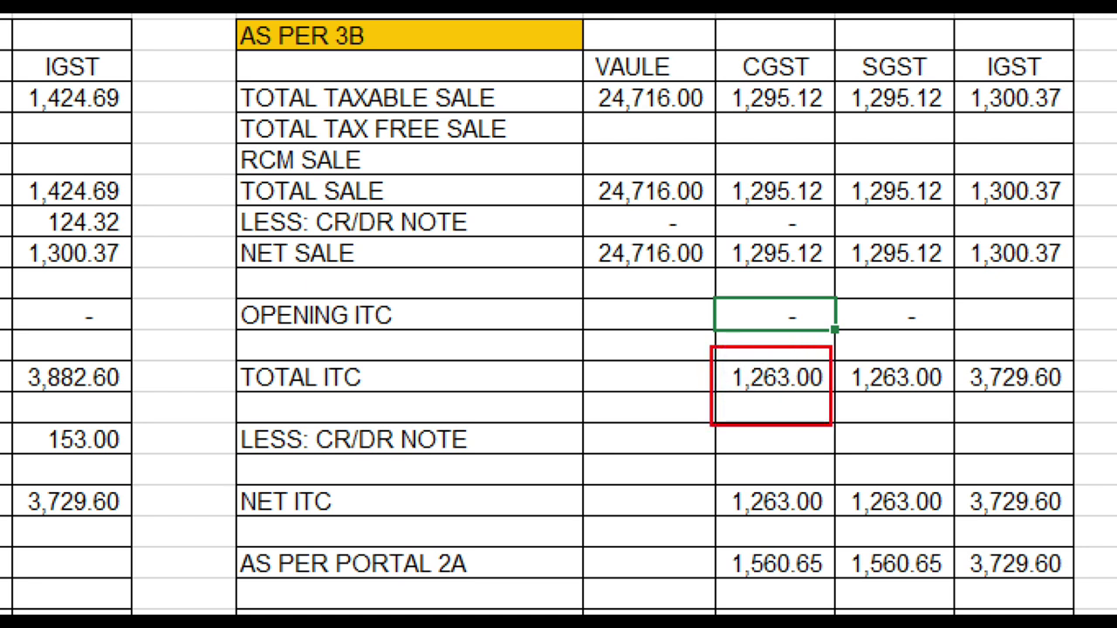
click(832, 384)
click(647, 406)
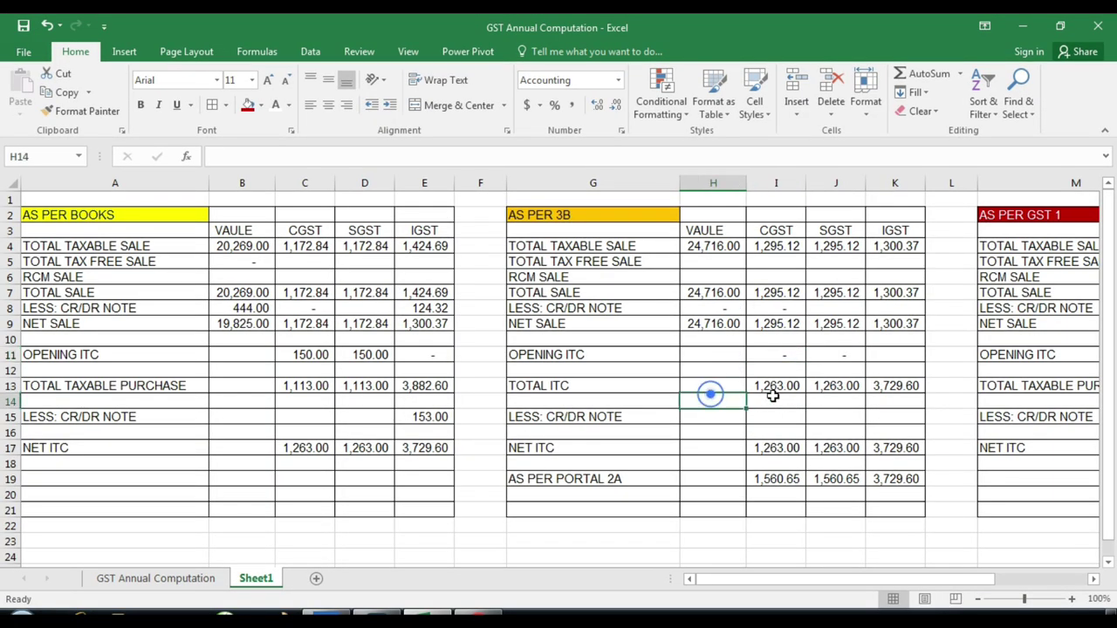
click(788, 385)
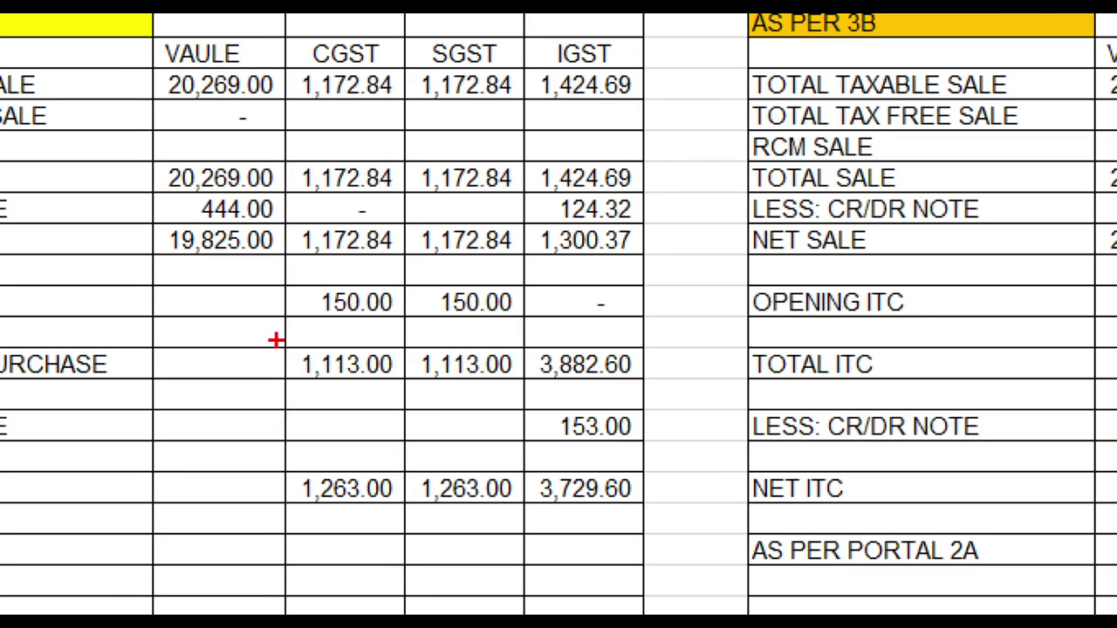
drag(164, 347, 285, 396)
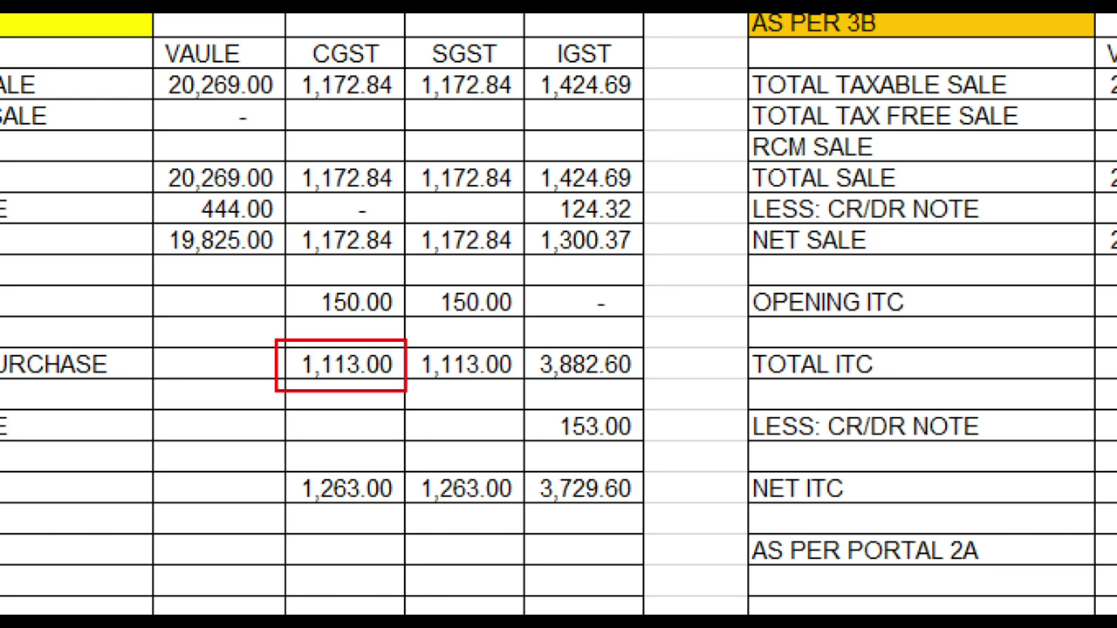
drag(295, 280, 402, 335)
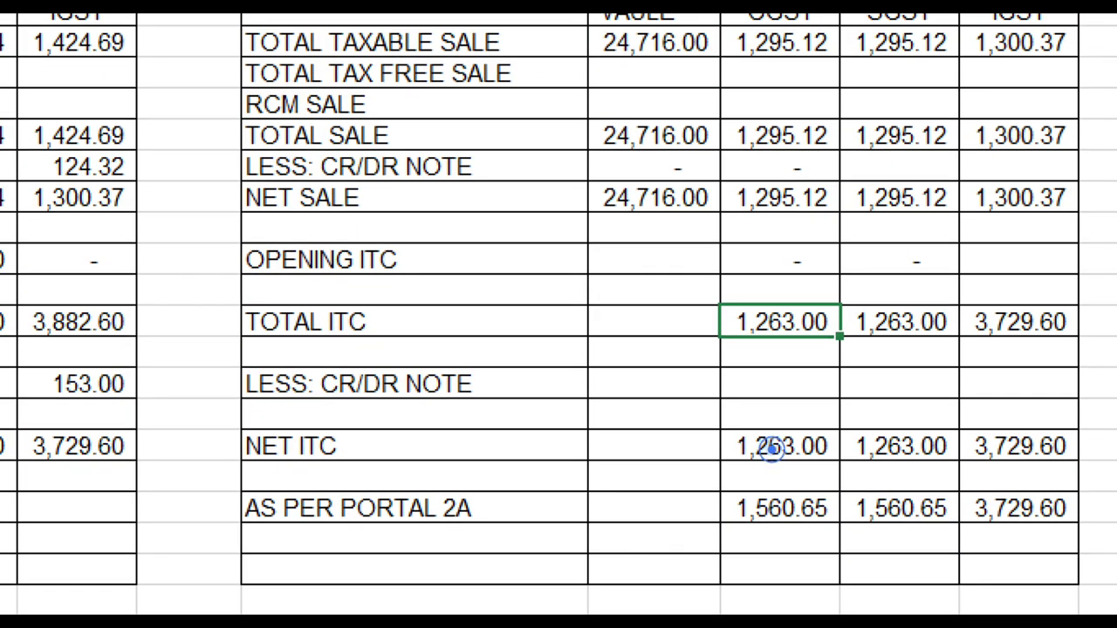
Compare the NET ITC figures in the AS PER 3B table with the books' NET ITC and the AS PER PORTAL 2A amounts
mouse_move(702, 414)
mouse_down()
mouse_move(835, 469)
mouse_move(957, 468)
mouse_up()
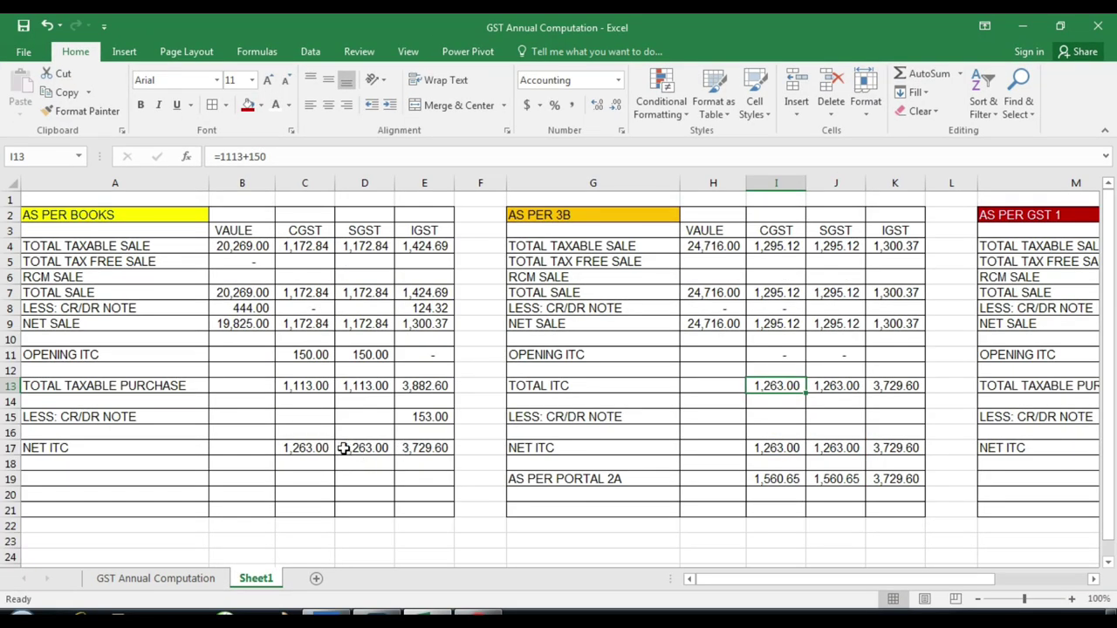
click(325, 448)
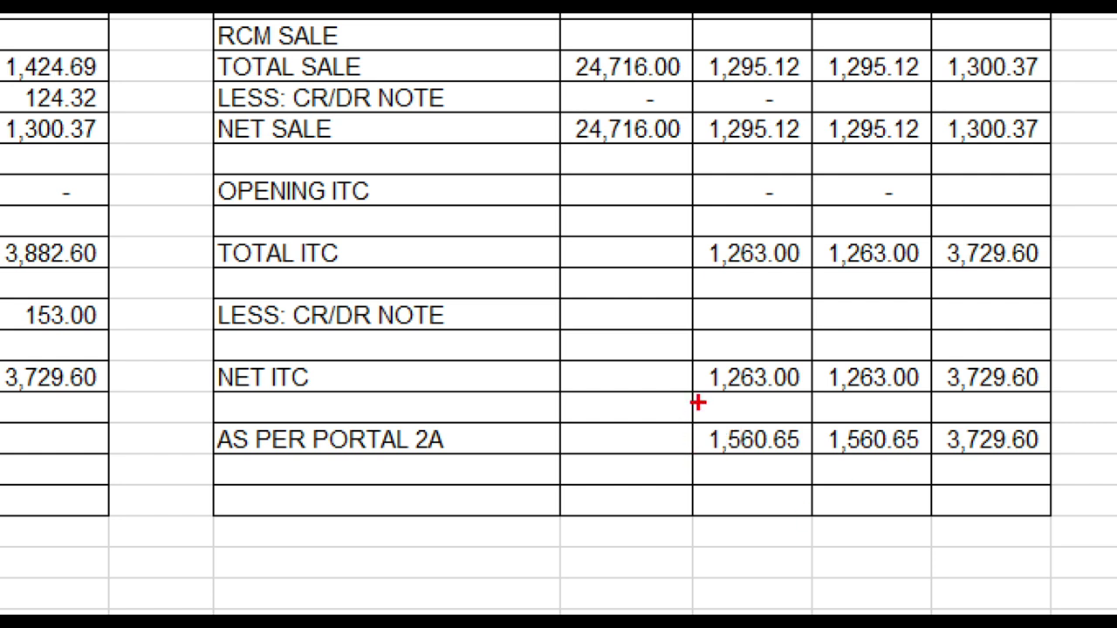
mouse_move(696, 413)
mouse_down()
mouse_move(768, 459)
mouse_move(807, 465)
mouse_up()
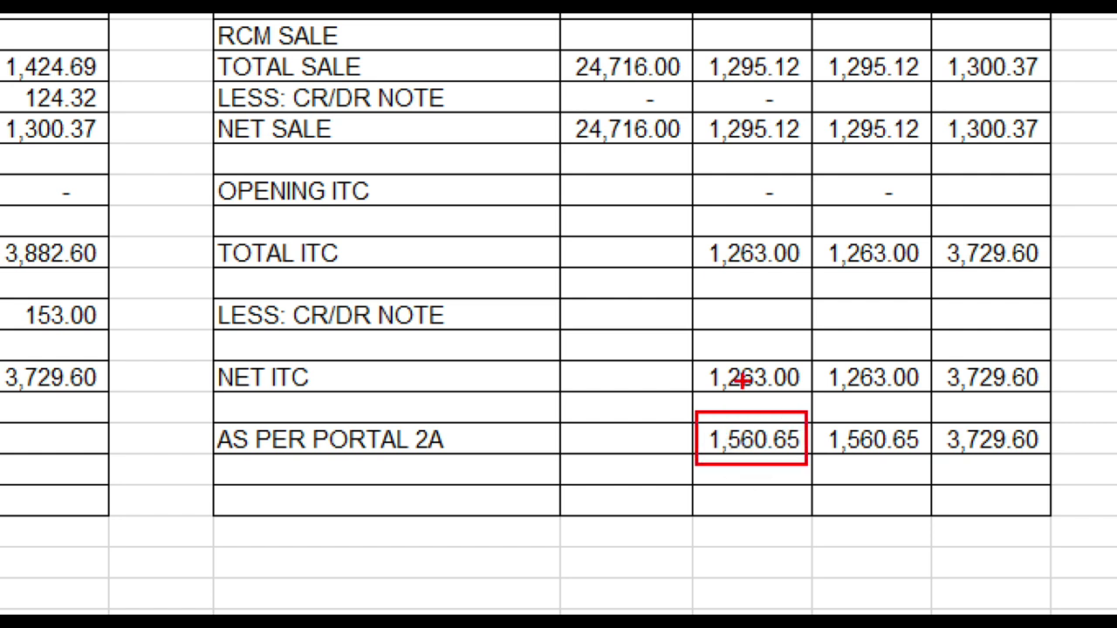
drag(688, 340, 804, 409)
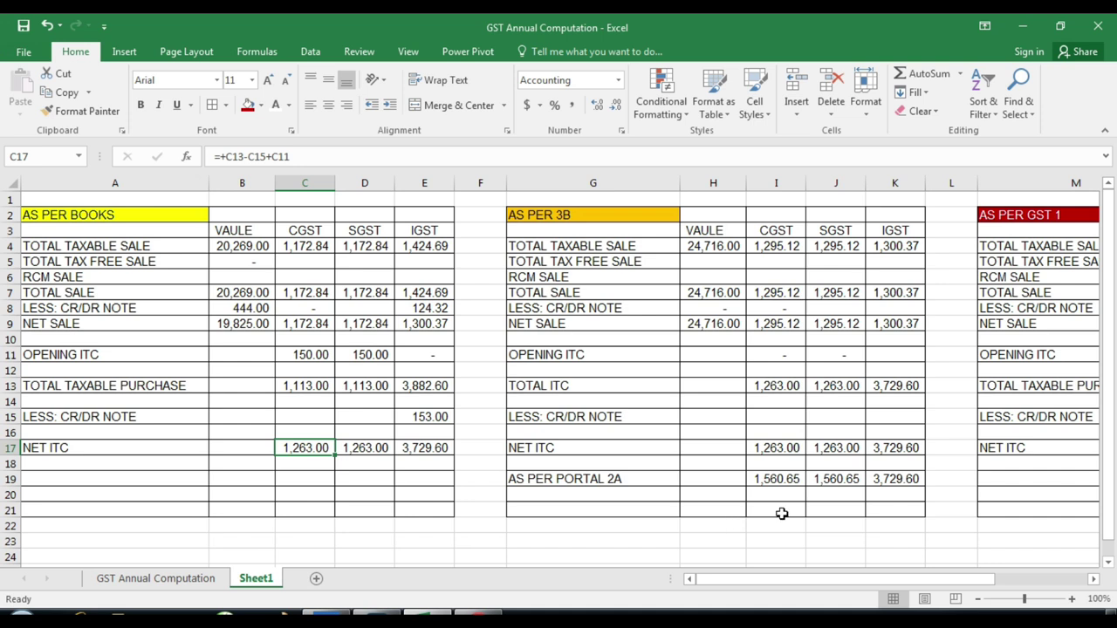
Calculate the CGST ITC difference in cell I21 by subtracting the NET ITC in I17 from the AS PER PORTAL 2A amount in I19
click(782, 514)
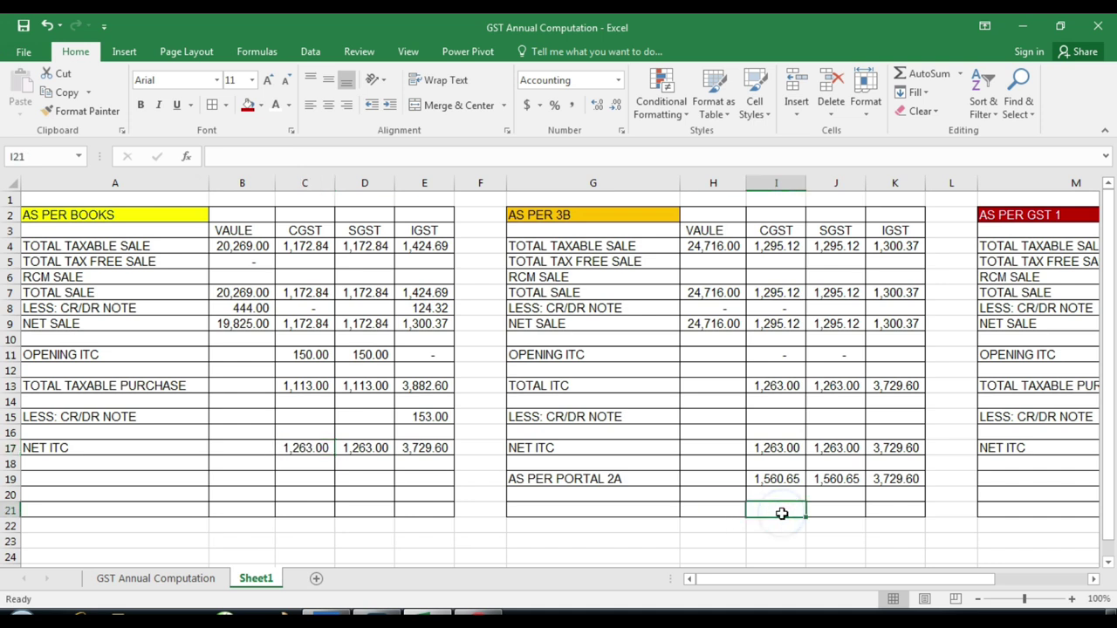
text(+)
key(Up)
key(Up)
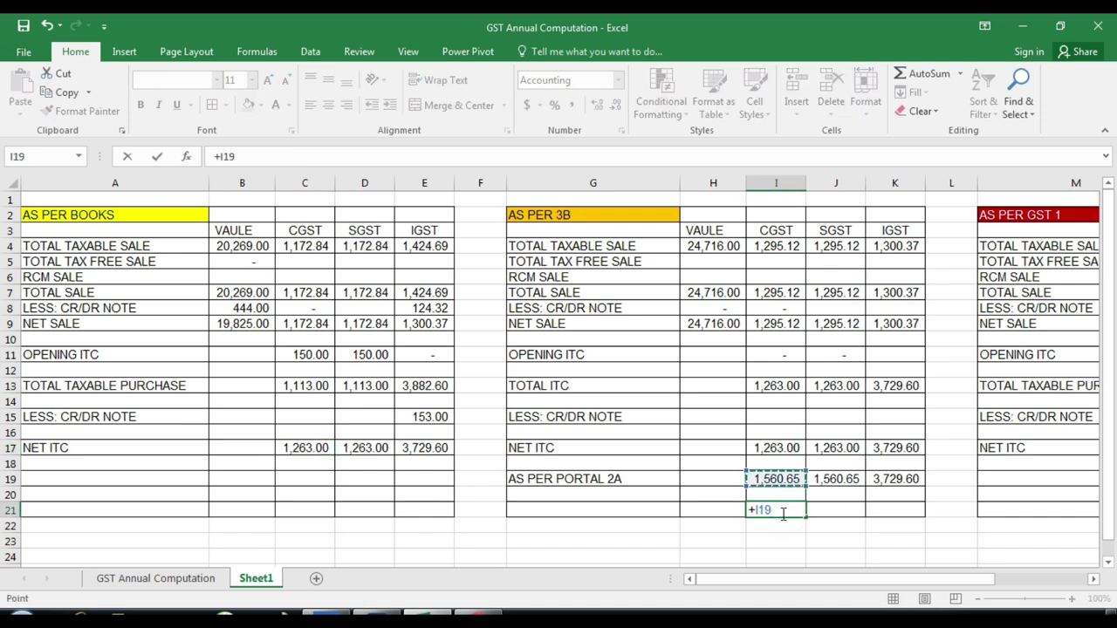
text(-)
key(Up)
key(Up)
key(Up)
key(Up)
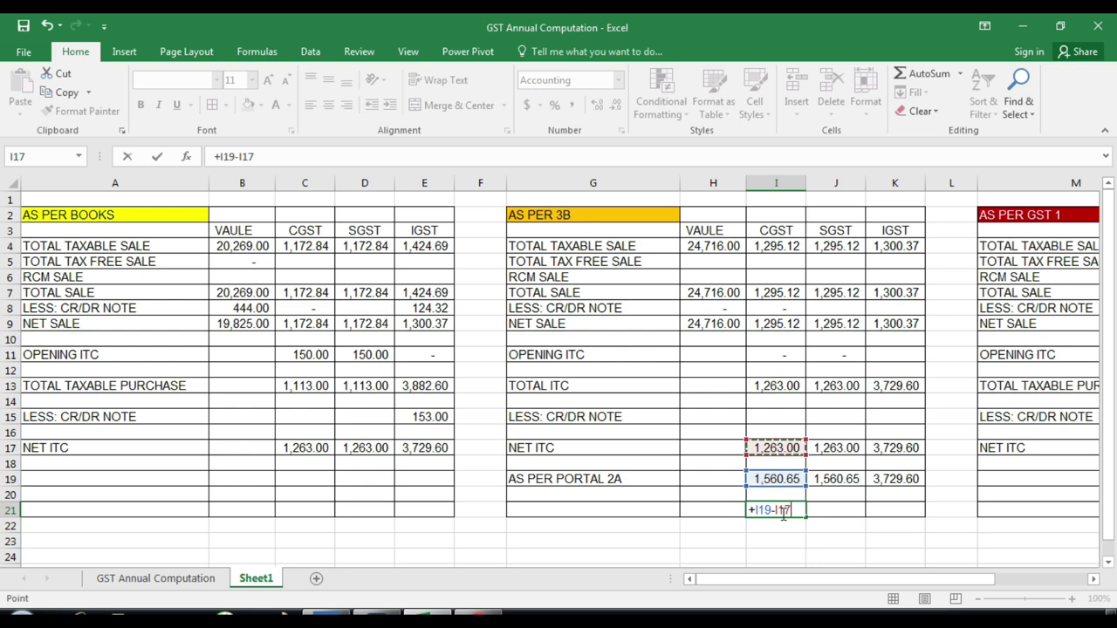
key(Return)
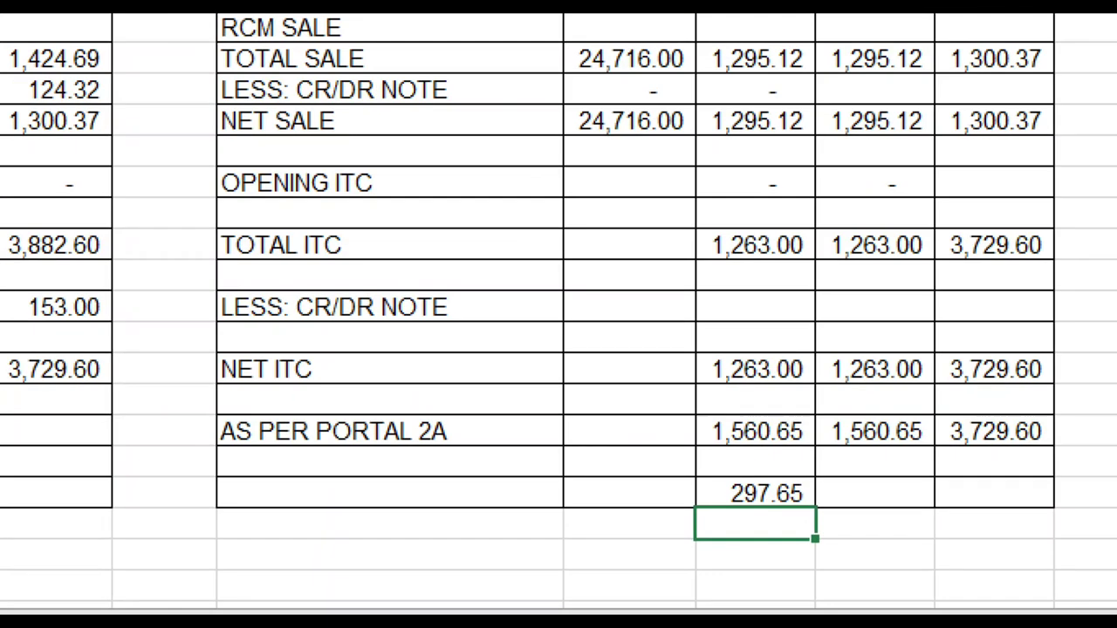
Check the CGST ITC difference in cell I21 against the AS PER PORTAL 2A and NET ITC amounts above it
mouse_move(704, 470)
mouse_down()
mouse_move(750, 498)
mouse_move(822, 518)
mouse_move(809, 518)
mouse_up()
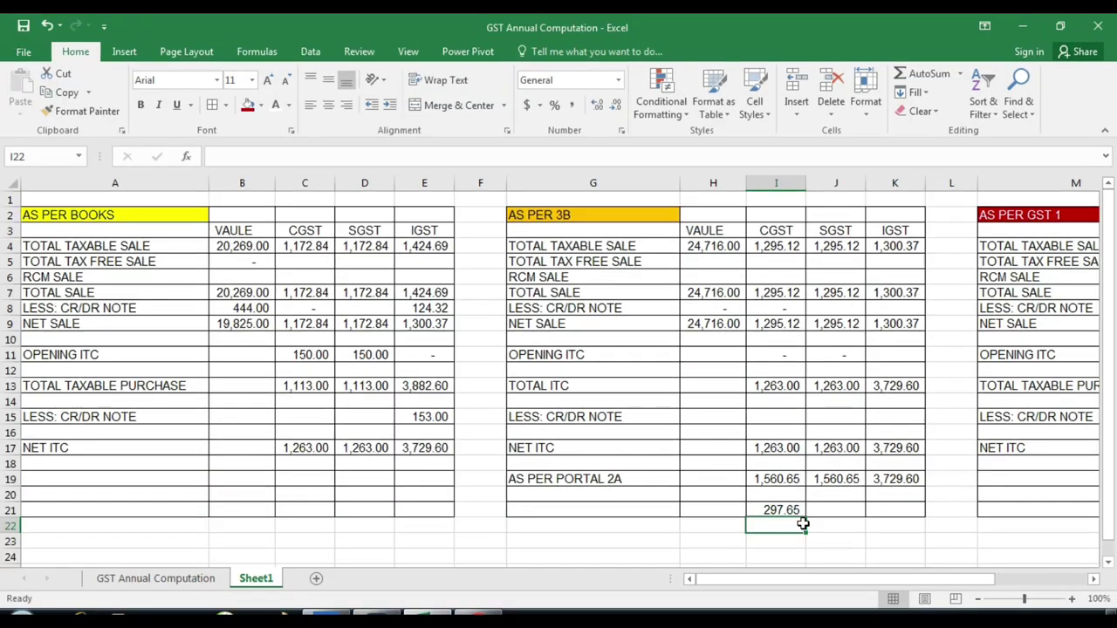
click(781, 479)
click(776, 447)
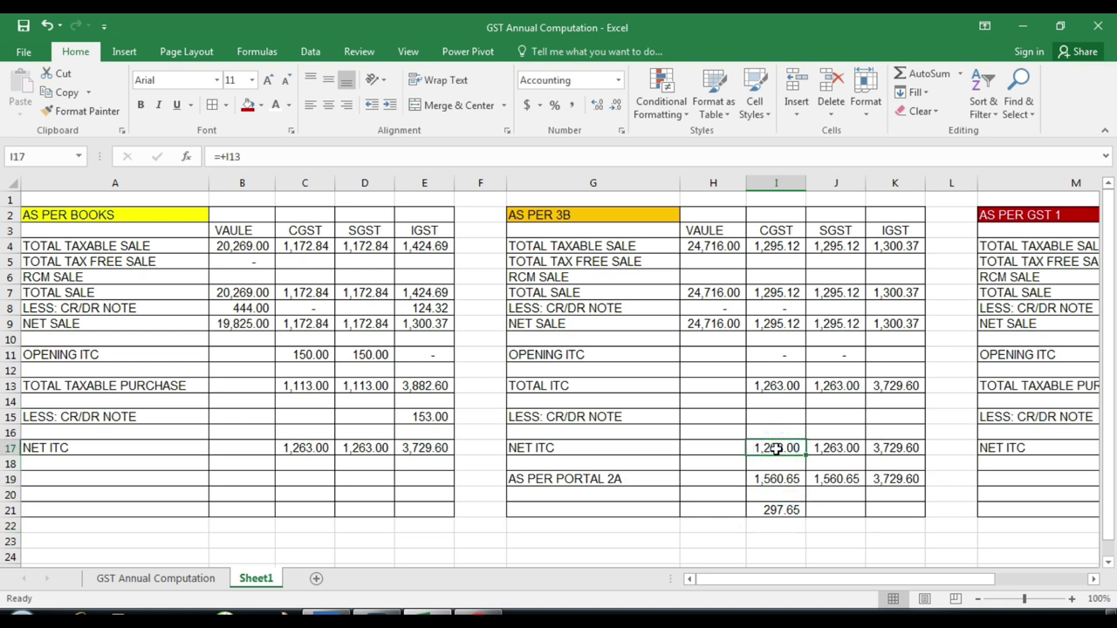
click(781, 511)
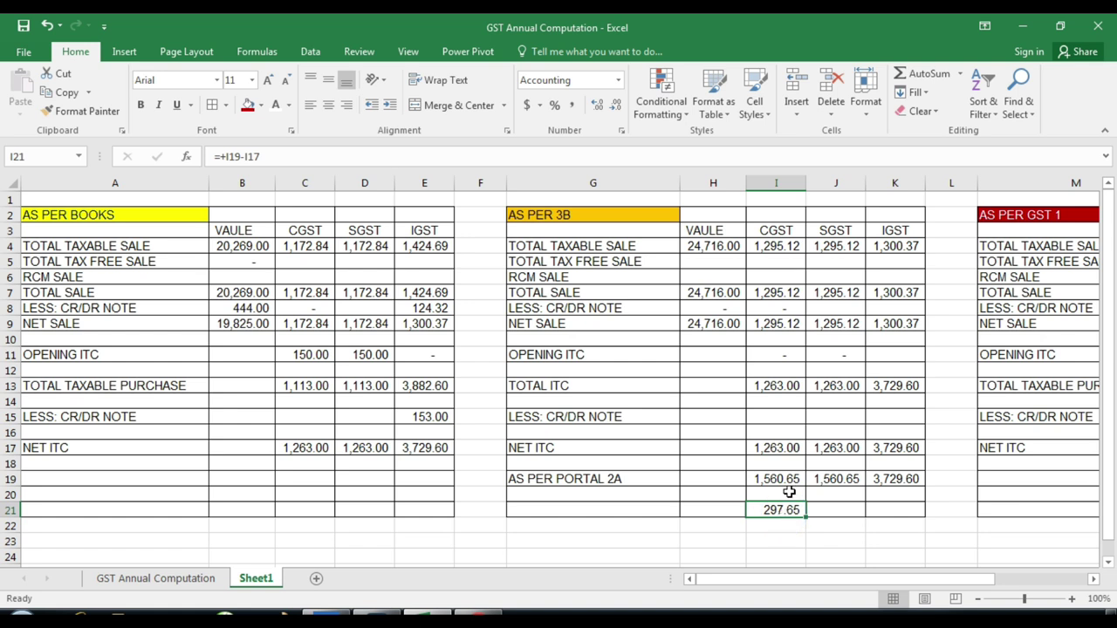
click(726, 457)
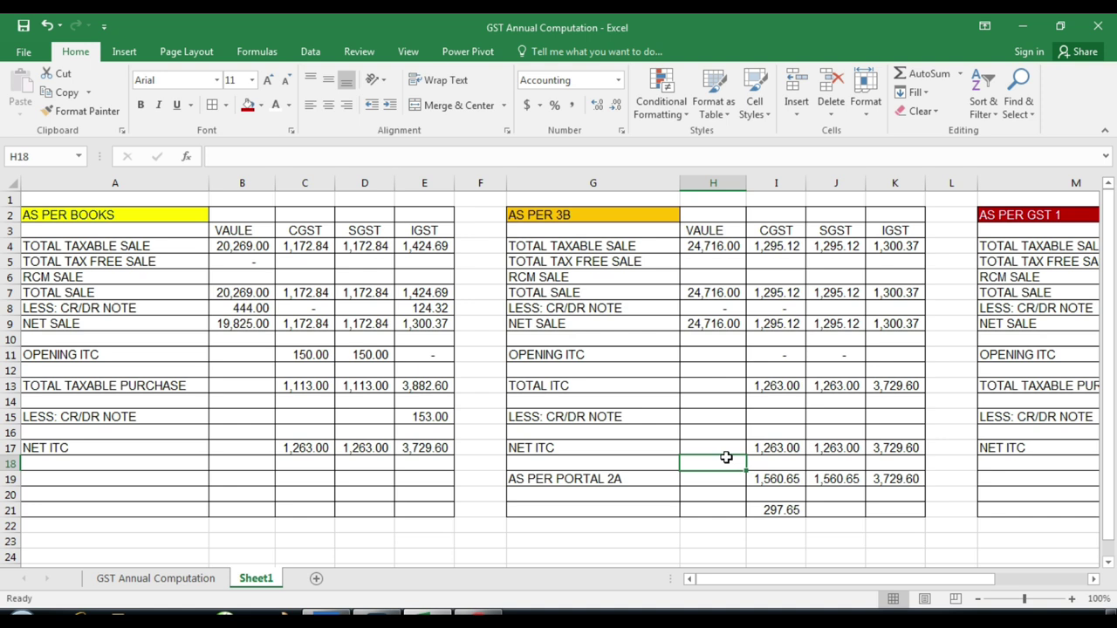
scroll(726, 457, down, 2)
click(294, 491)
scroll(294, 494, up, 2)
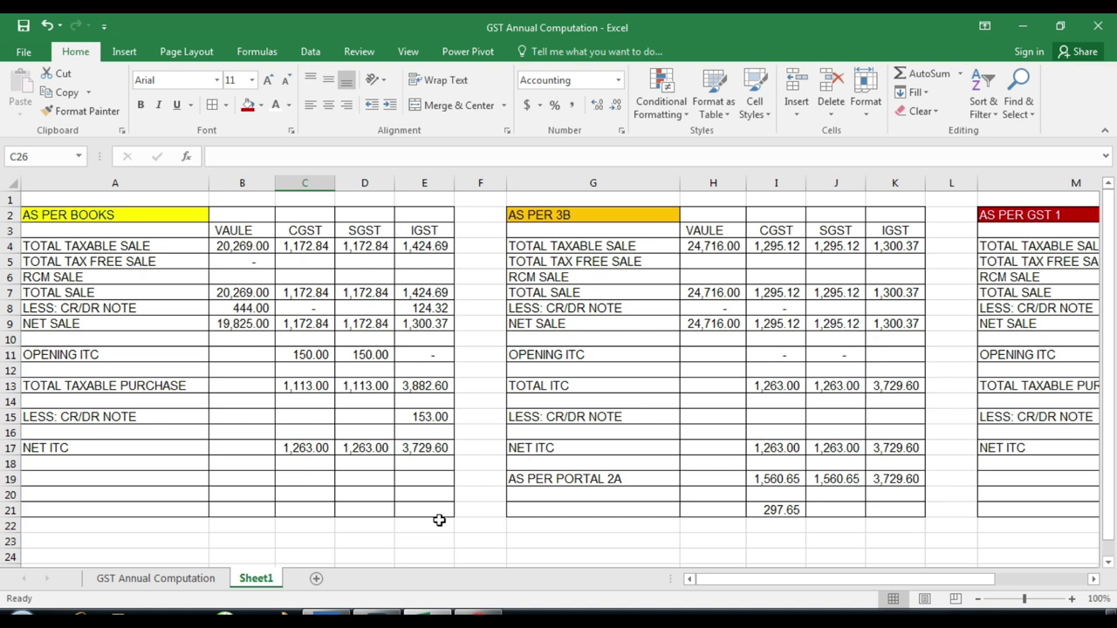
click(207, 386)
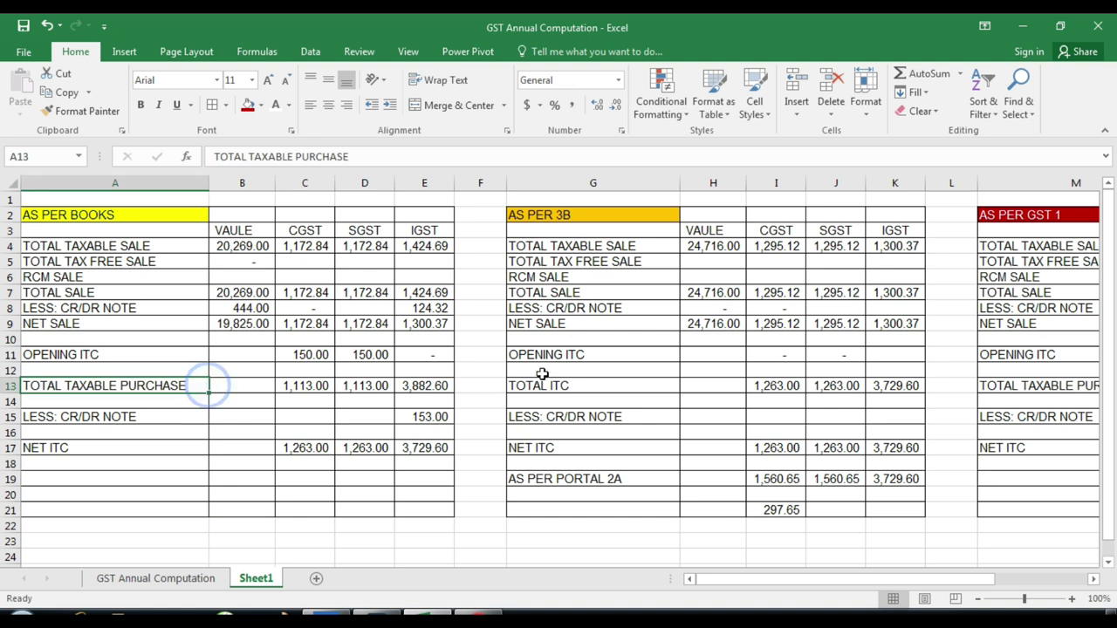
click(616, 354)
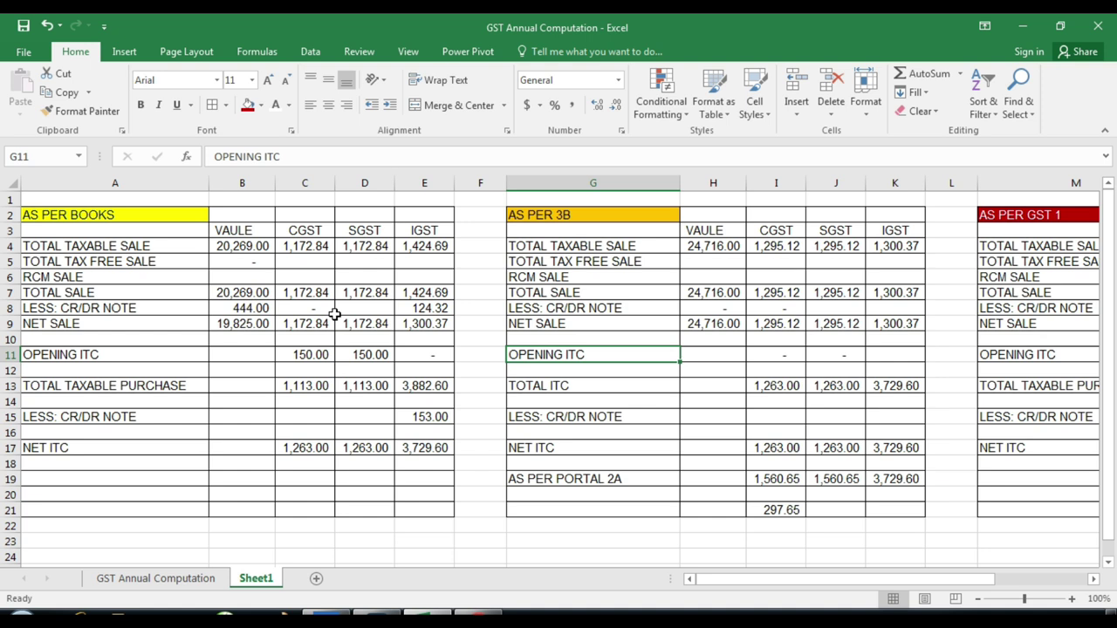
Switch to TallyPrime and look through the GST Annual Computation report for 2020-21
click(343, 614)
click(453, 365)
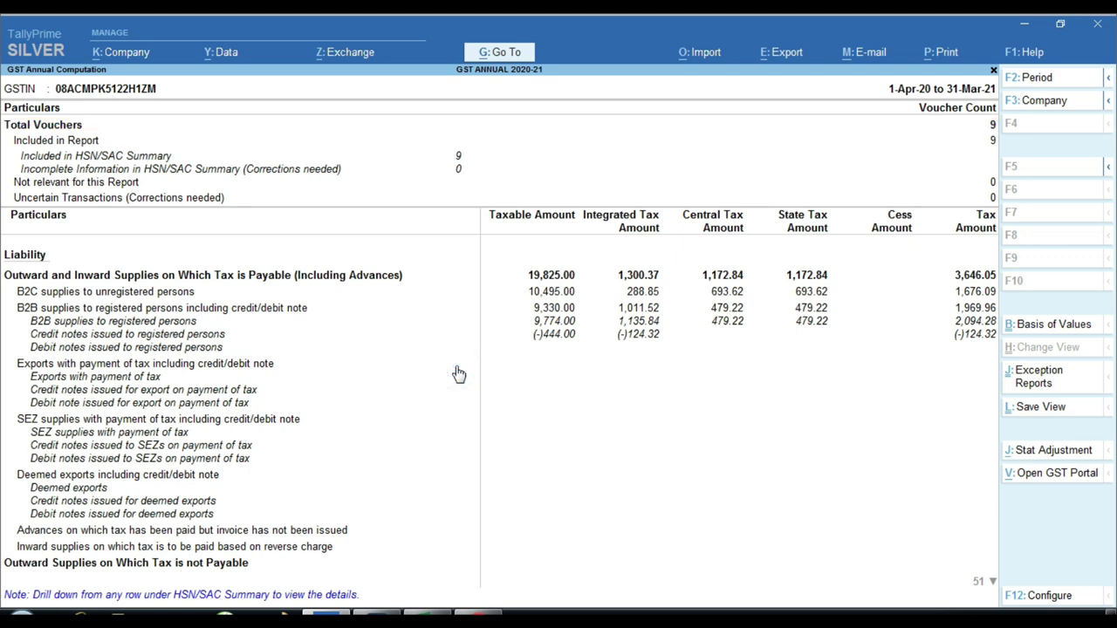
click(549, 278)
key(ctrl)
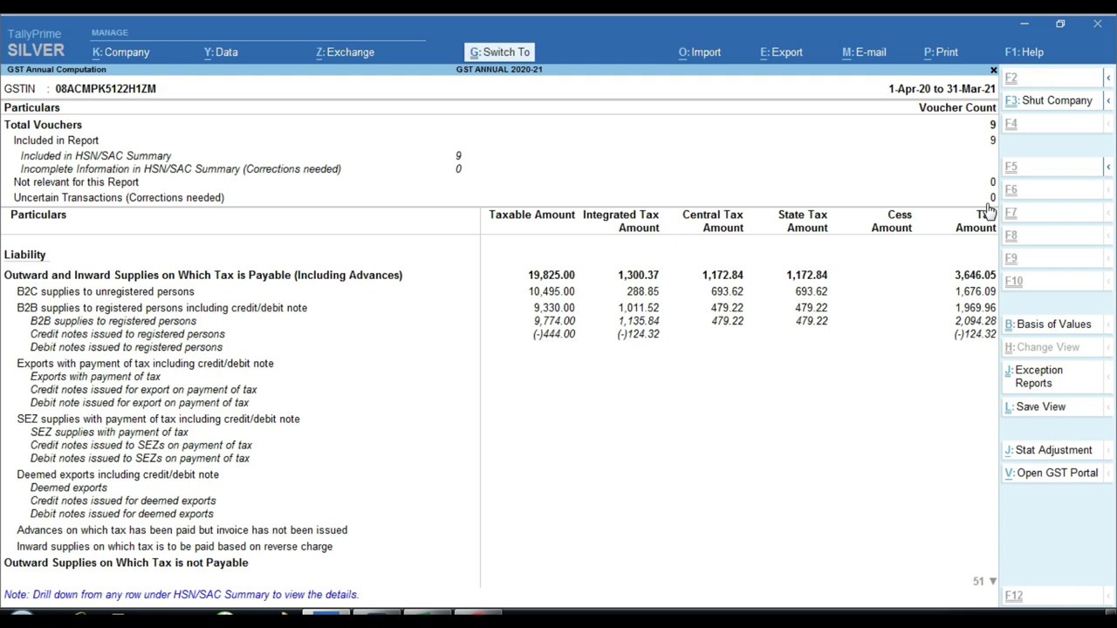
click(987, 195)
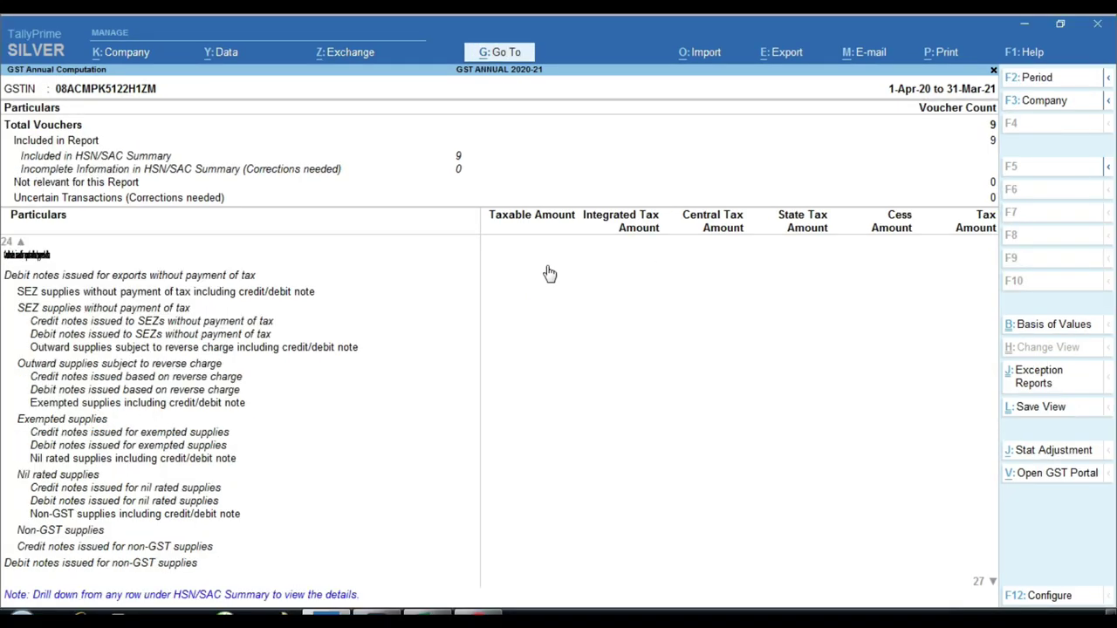
key(Up)
key(Up)
key(Up)
key(Up)
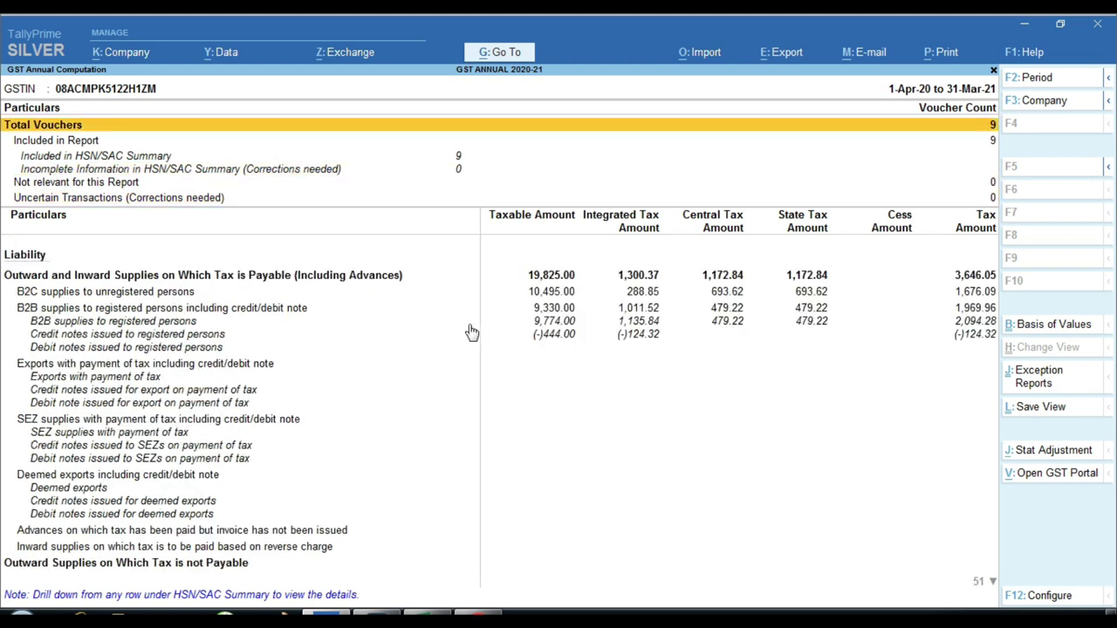
Examine the B2C, B2B and export supply rows under Liability, and close the report to return to GST Reports
key(Down)
key(Down)
key(Down)
key(Down)
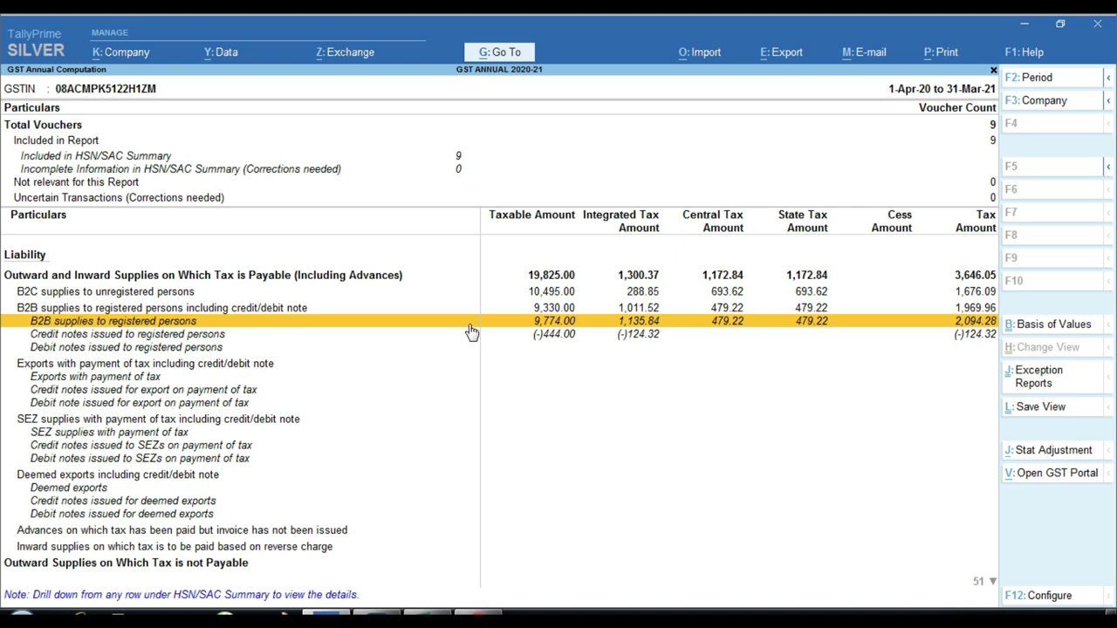
key(Down)
key(Down)
key(Down)
key(Down)
key(Down)
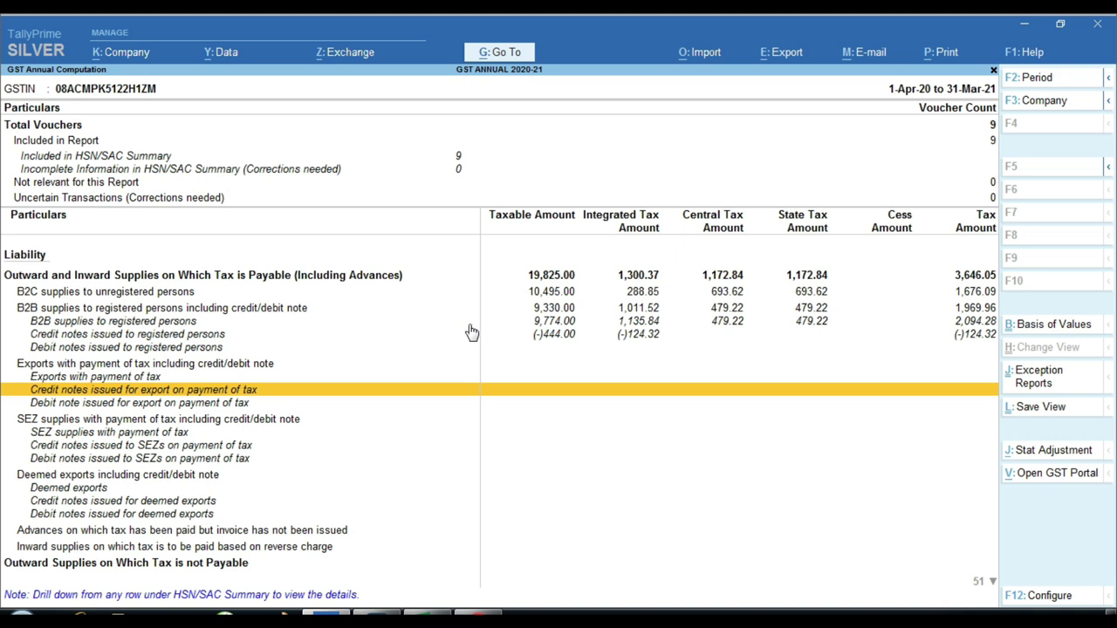
key(Escape)
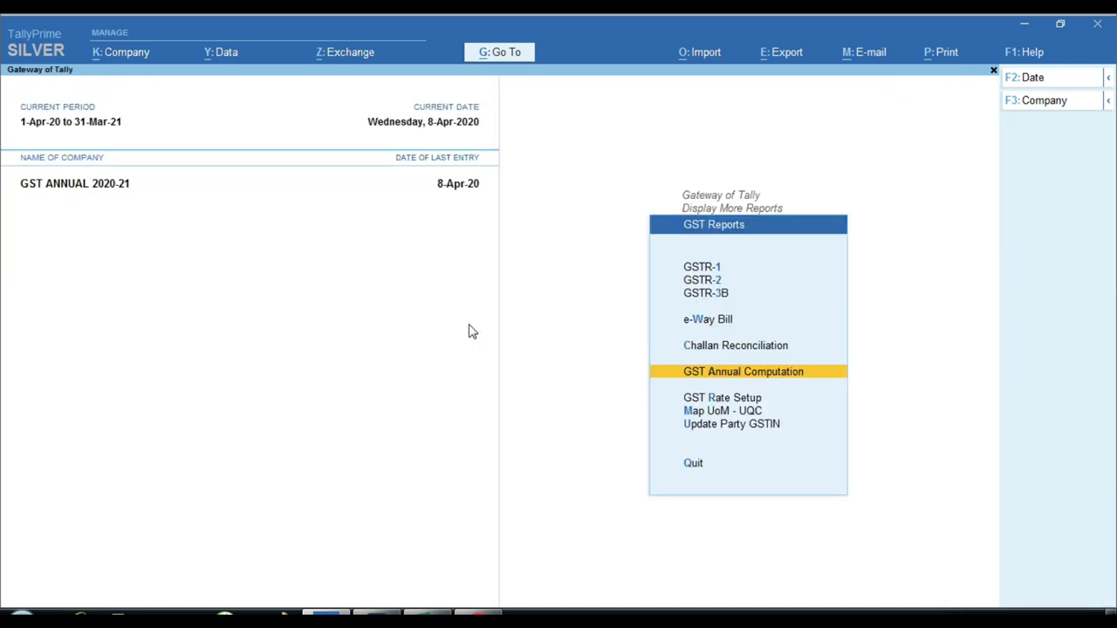